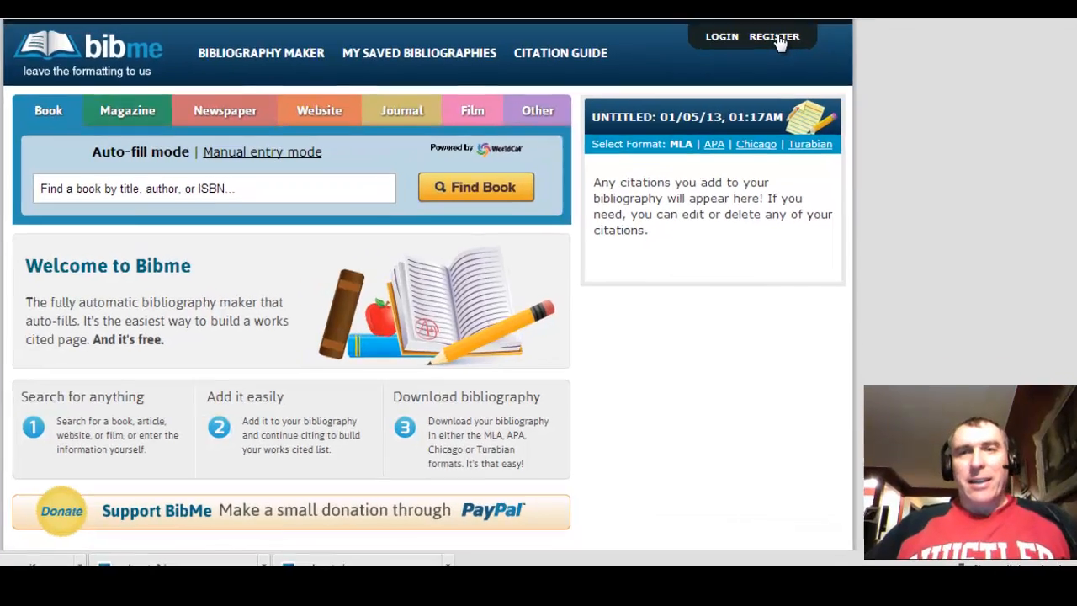
Start a new BibMe registration with the user's first name, last name and e-mail address
left_click(786, 72)
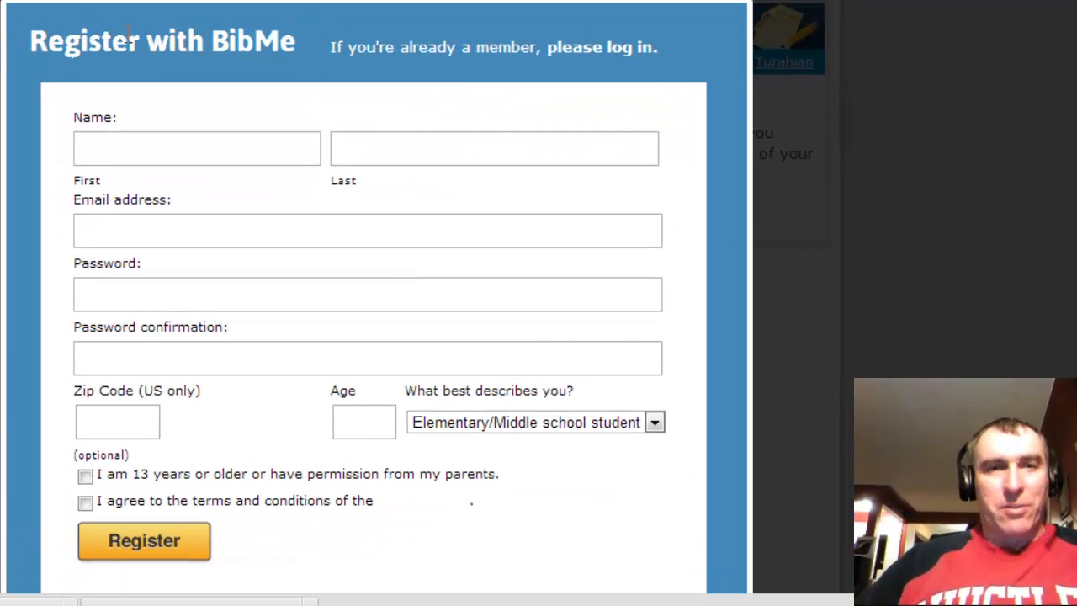
left_click(150, 143)
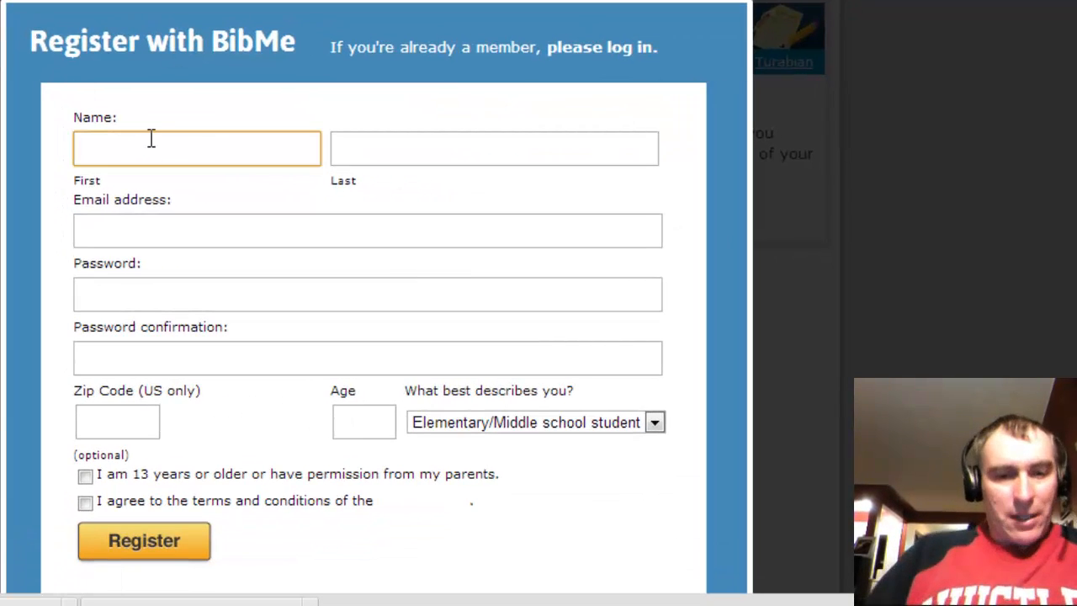
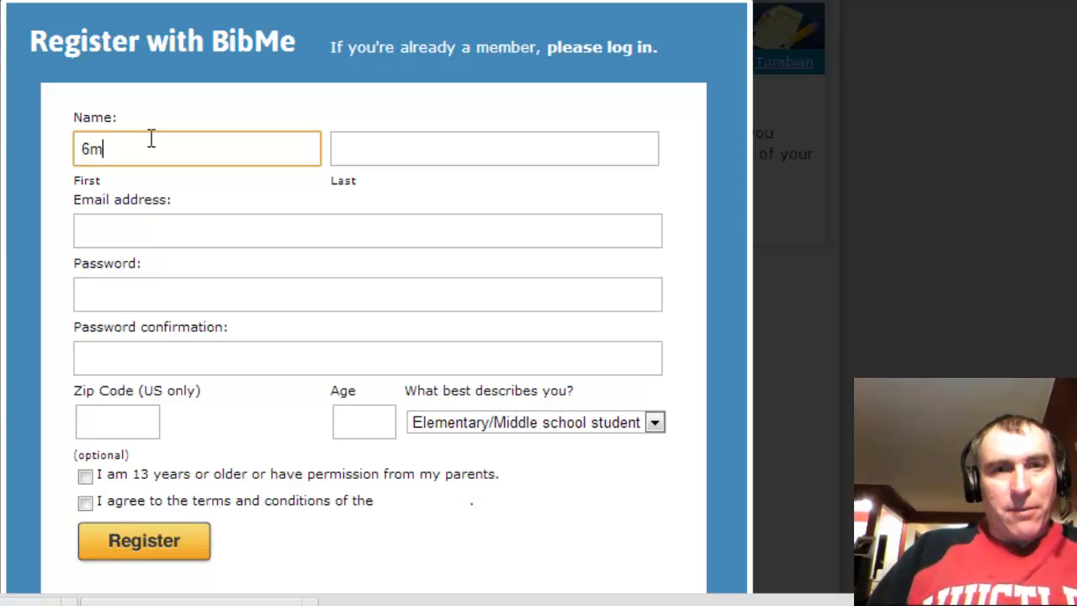
key("Tab")
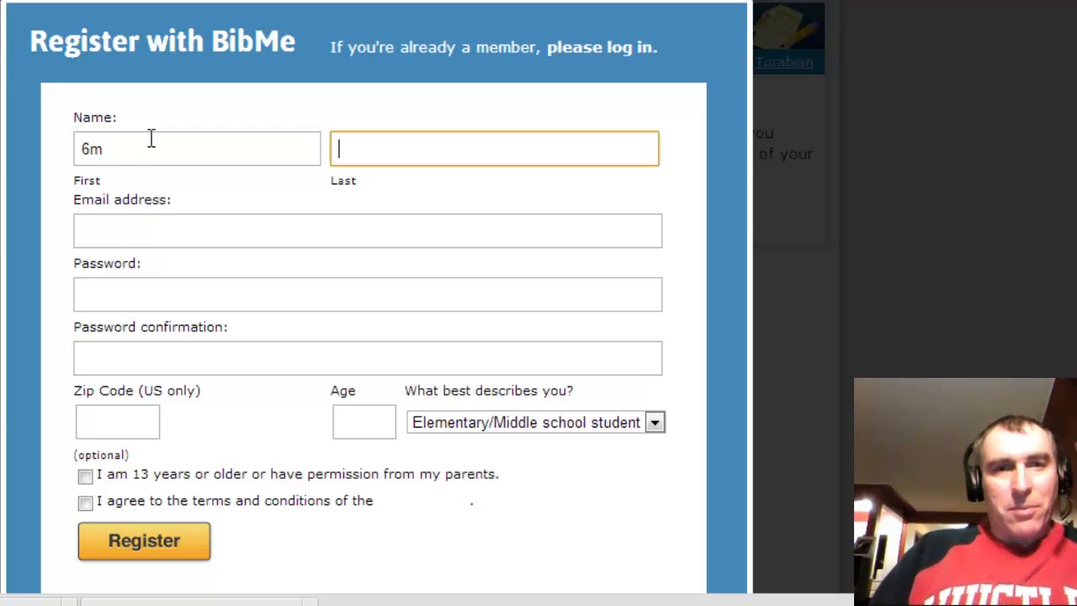
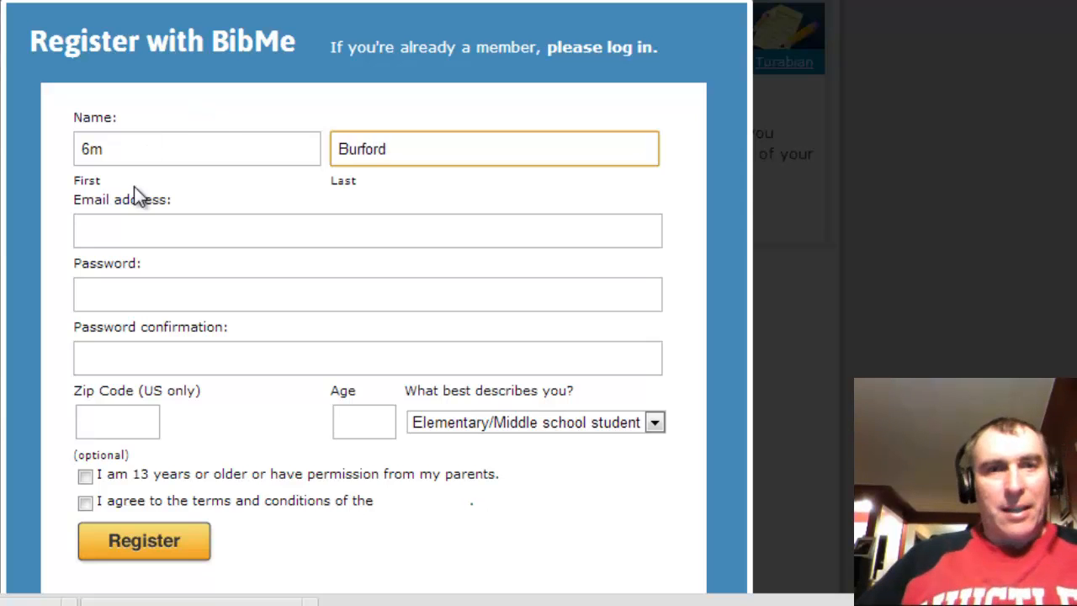
left_click(140, 233)
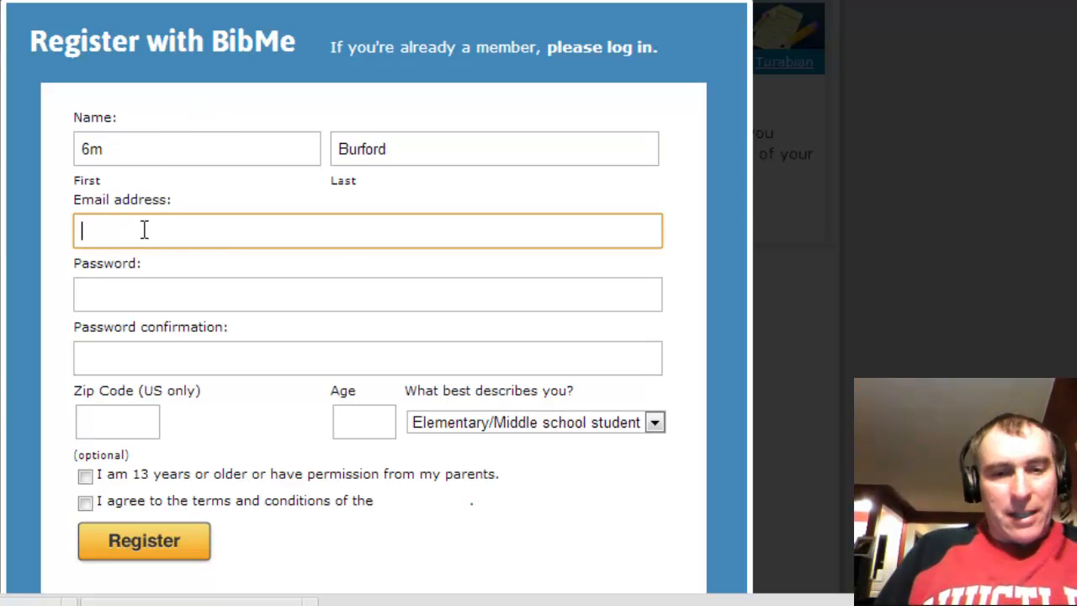
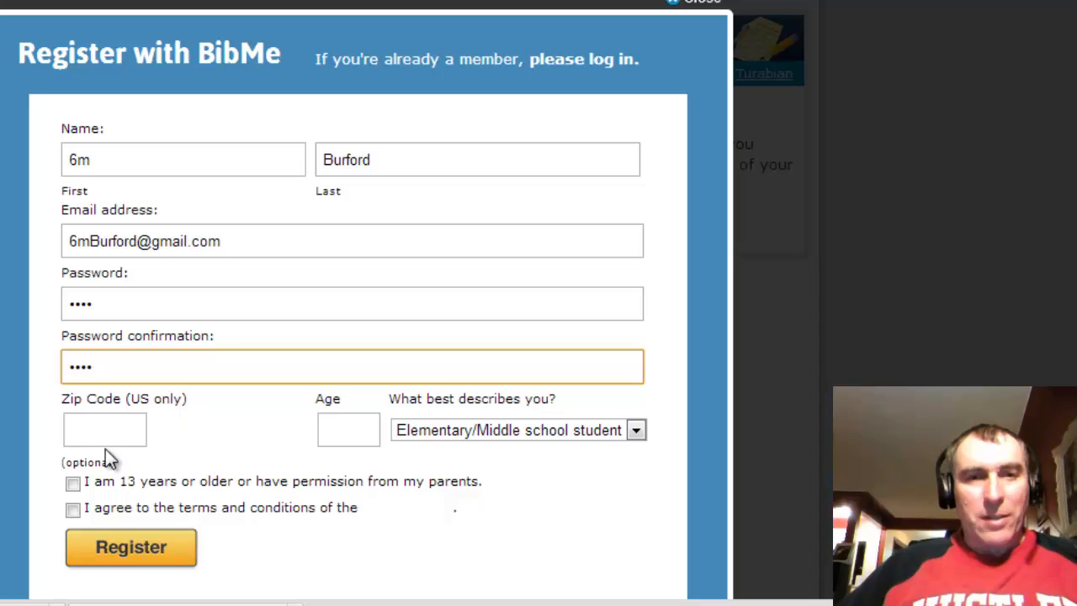
Set the age to 11 and accept the parental-permission and terms-and-conditions statements
left_click(342, 432)
type("11")
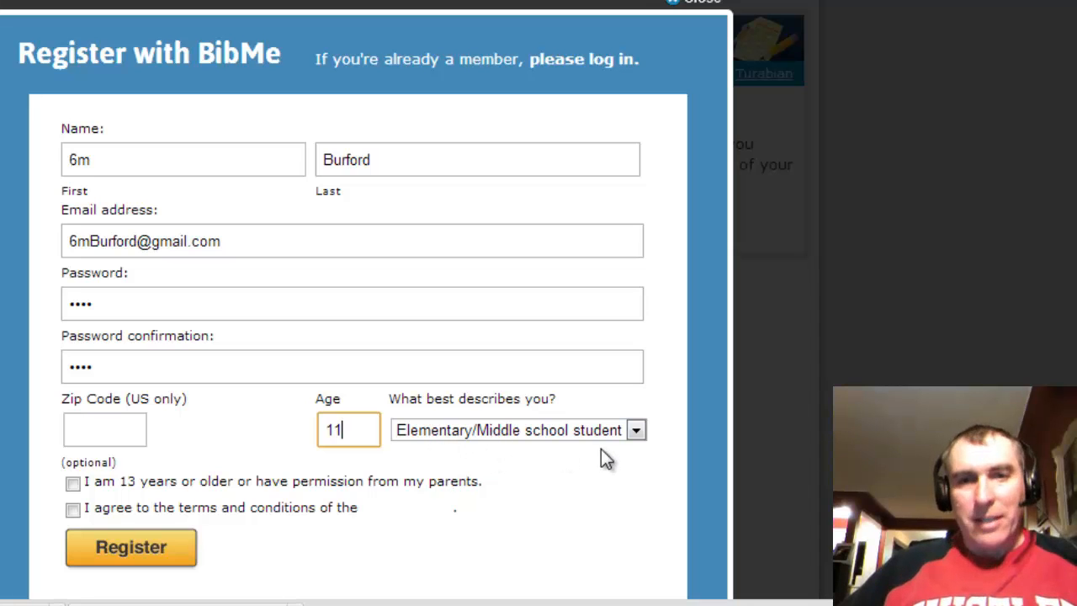
left_click(74, 483)
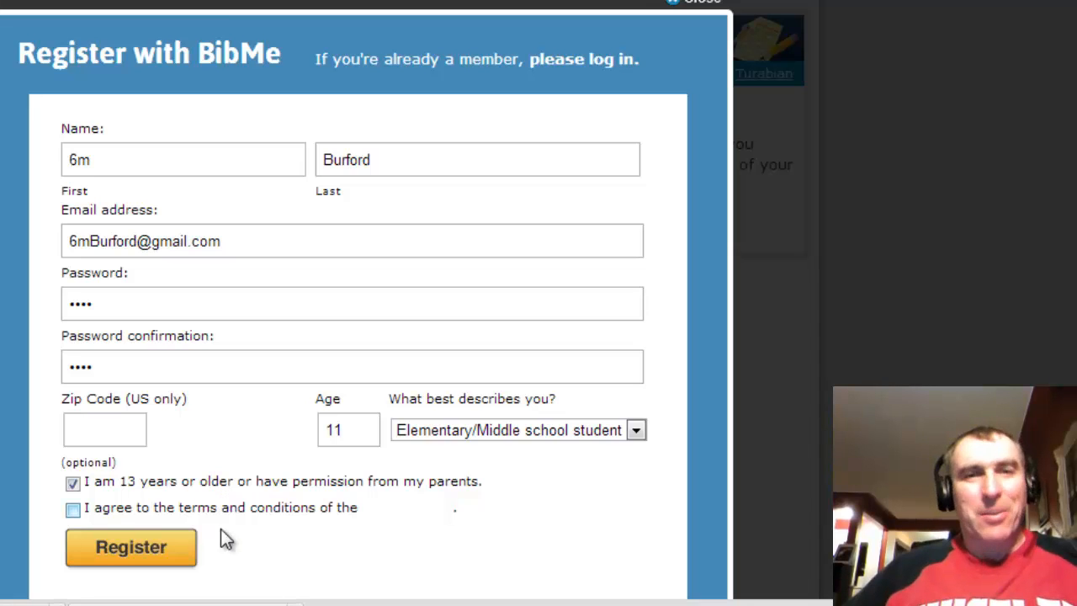
left_click(75, 510)
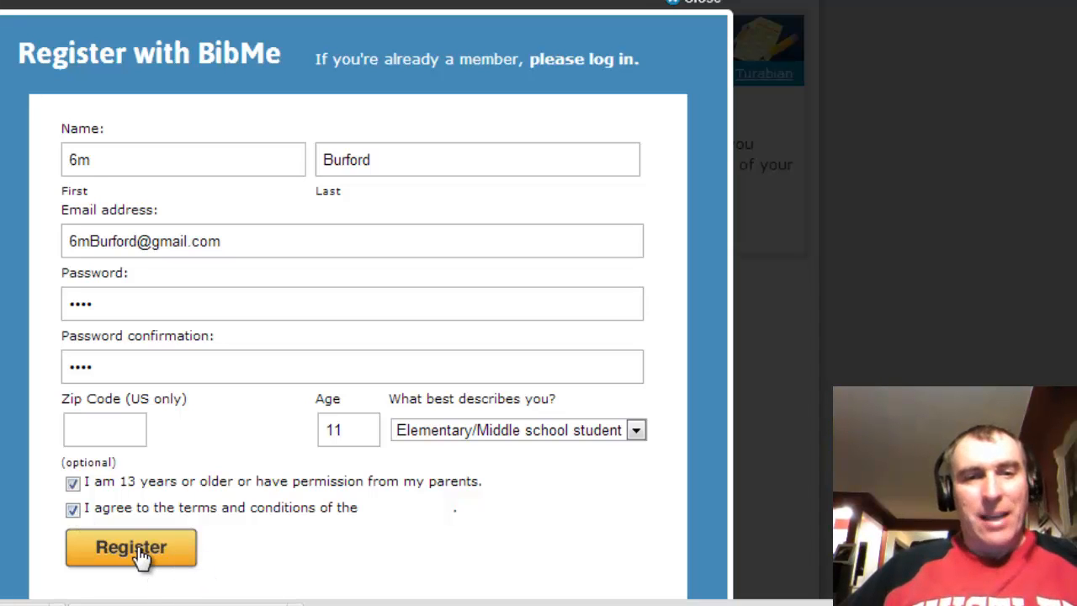
Submit the registration and decline Chrome's offer to save the password
left_click(133, 548)
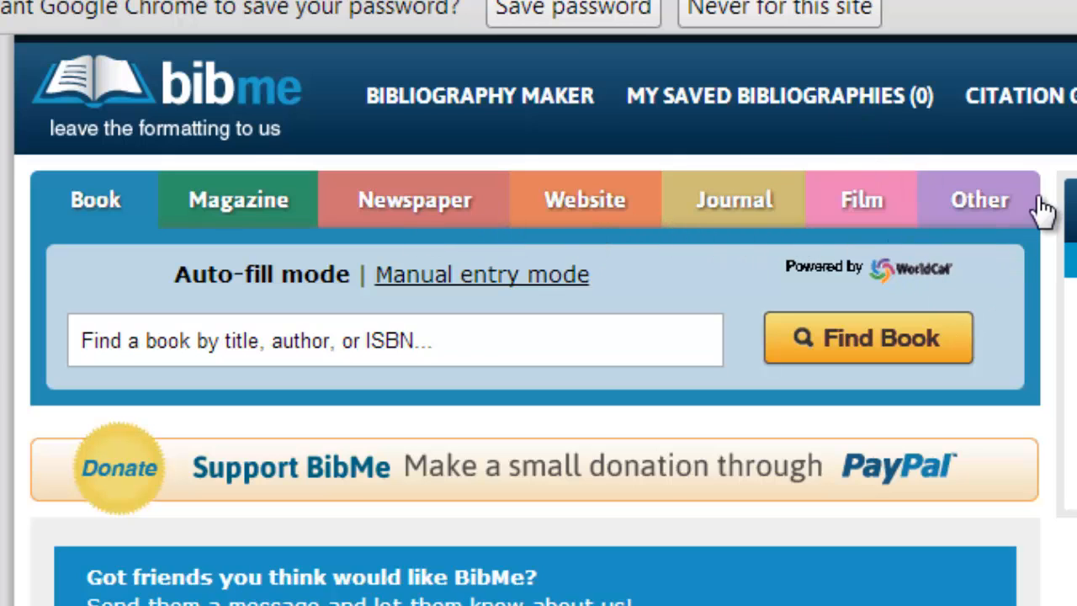
left_click(787, 17)
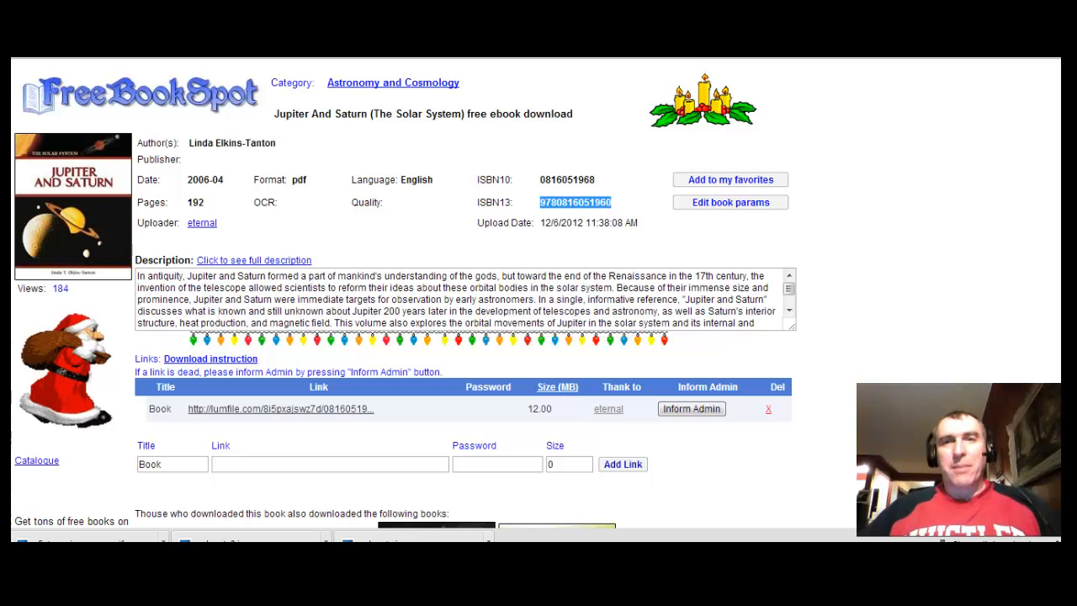
Find Jupiter and Saturn by its pasted ISBN and add the book citation to the bibliography
left_click(446, 42)
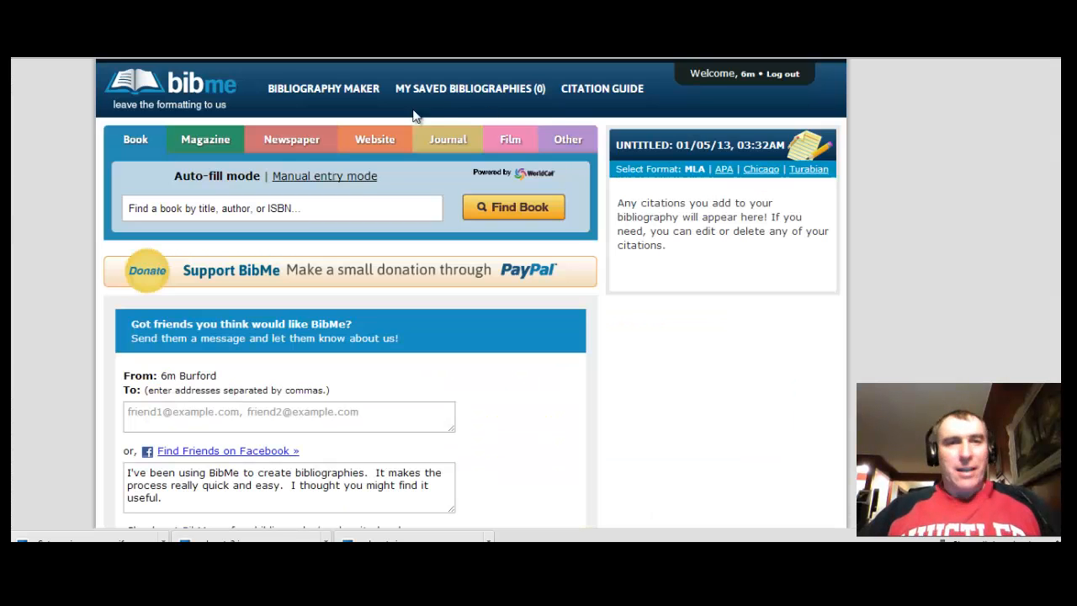
left_click(347, 207)
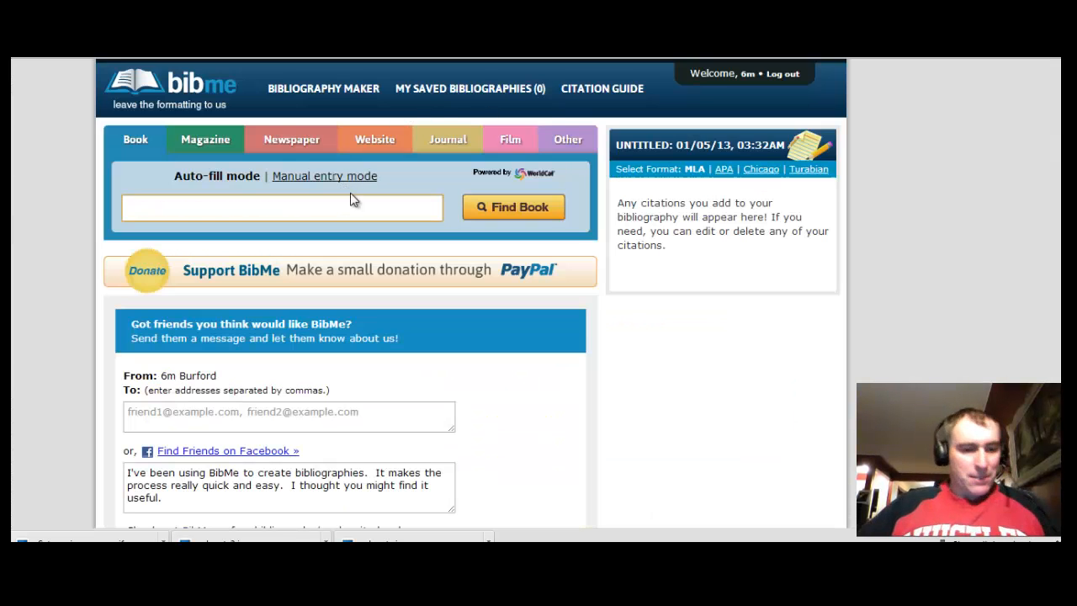
key("ctrl+v")
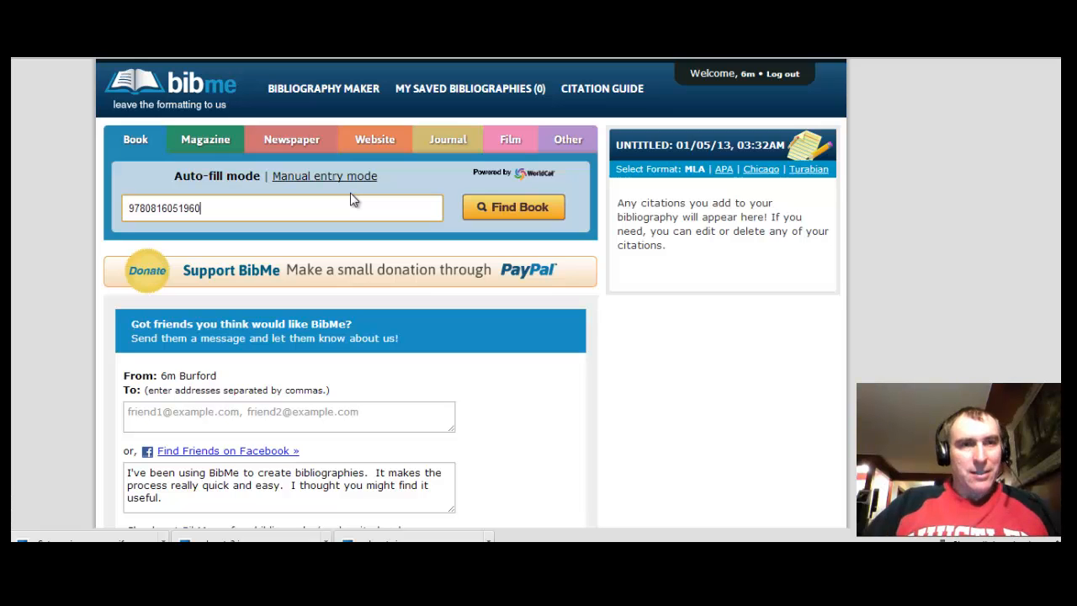
left_click(537, 208)
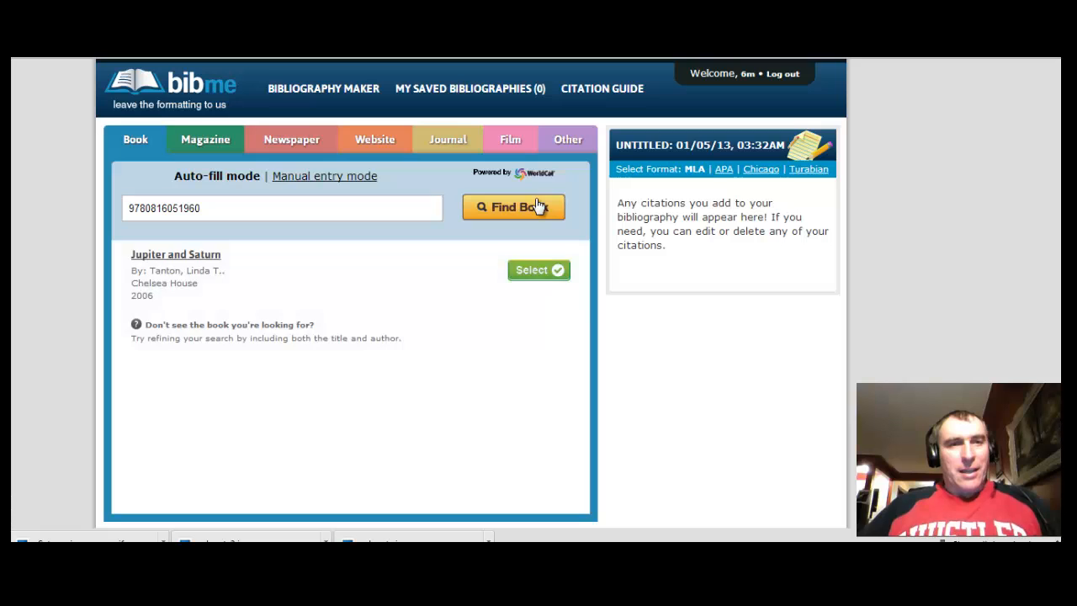
left_click(533, 271)
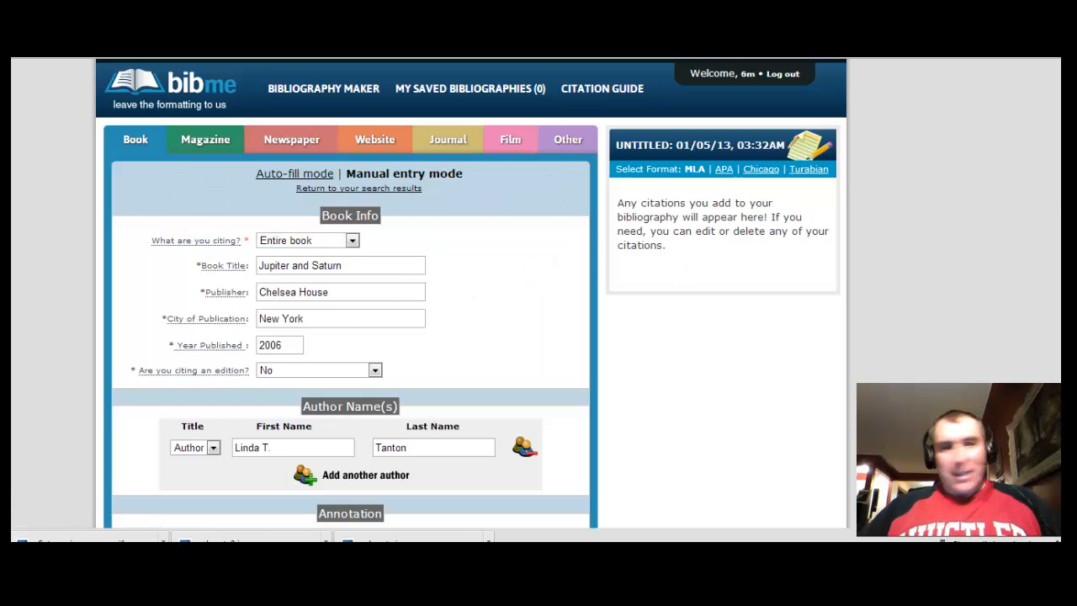
scroll(198, 69, "down", 3)
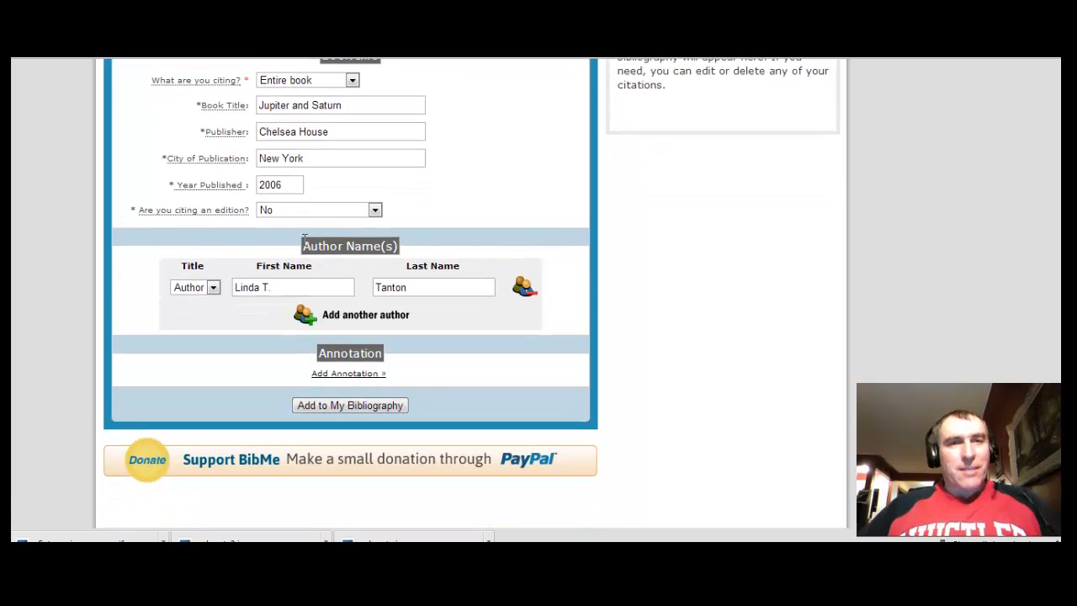
left_click(357, 412)
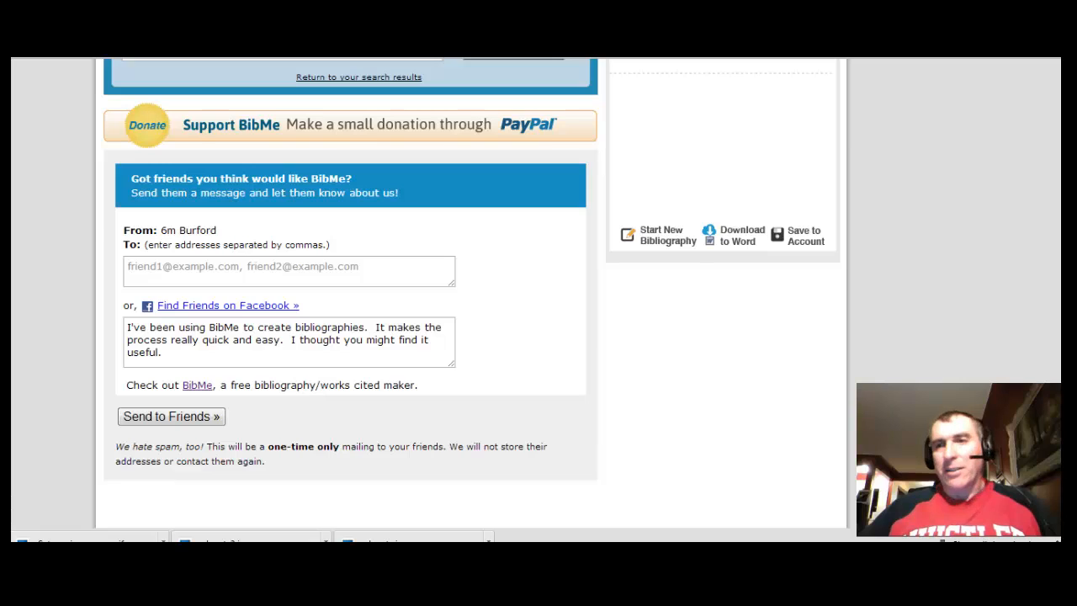
scroll(659, 223, "up", 3)
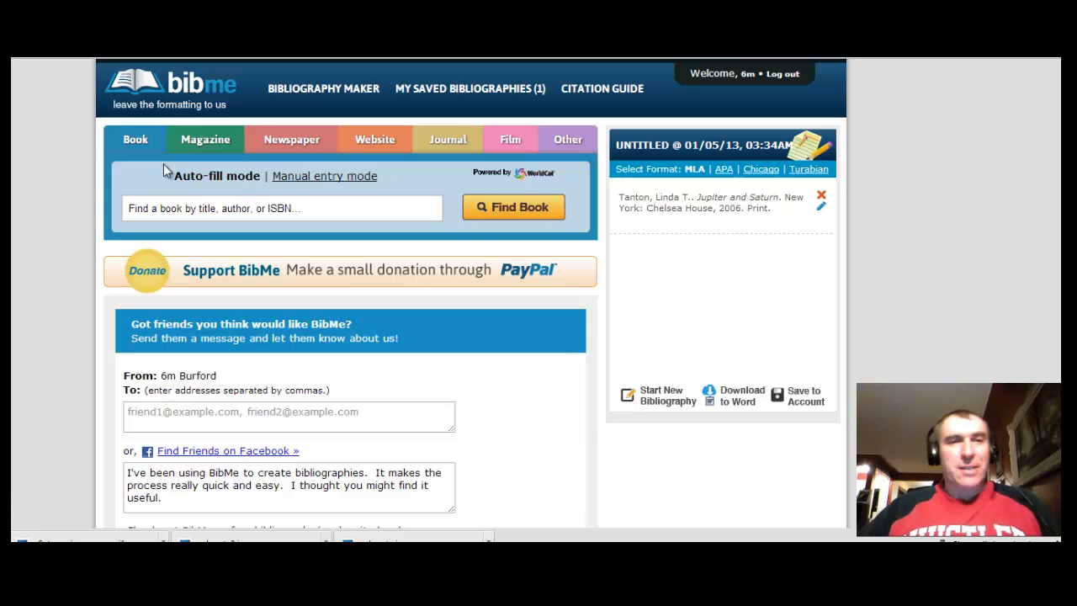
Switch to a Magazine citation, review the book and Popular Science pages, and choose manual entry
left_click(209, 147)
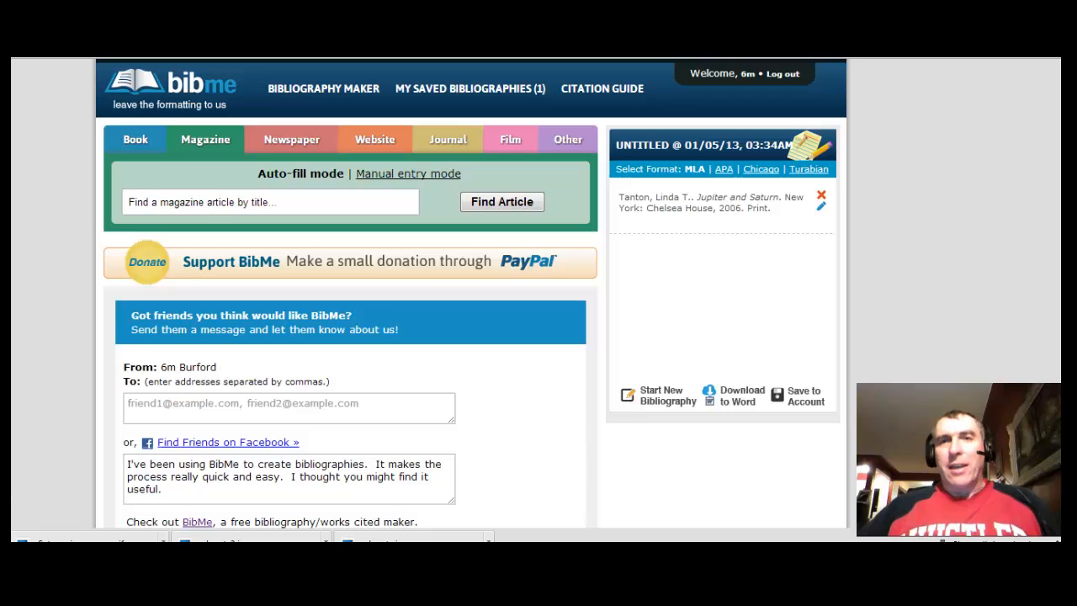
key("ctrl+Tab")
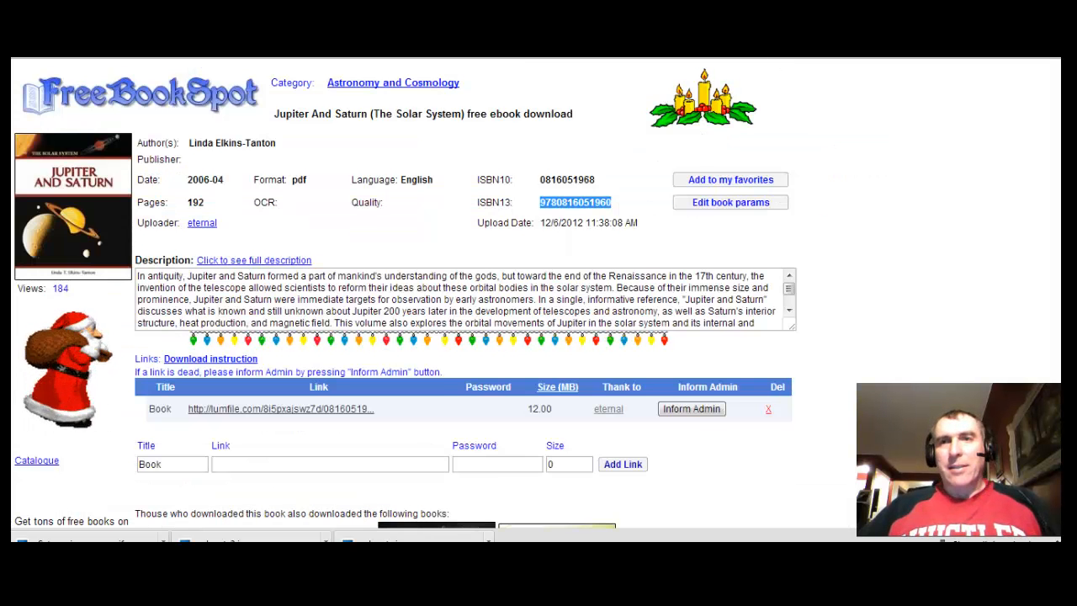
key("ctrl+Tab")
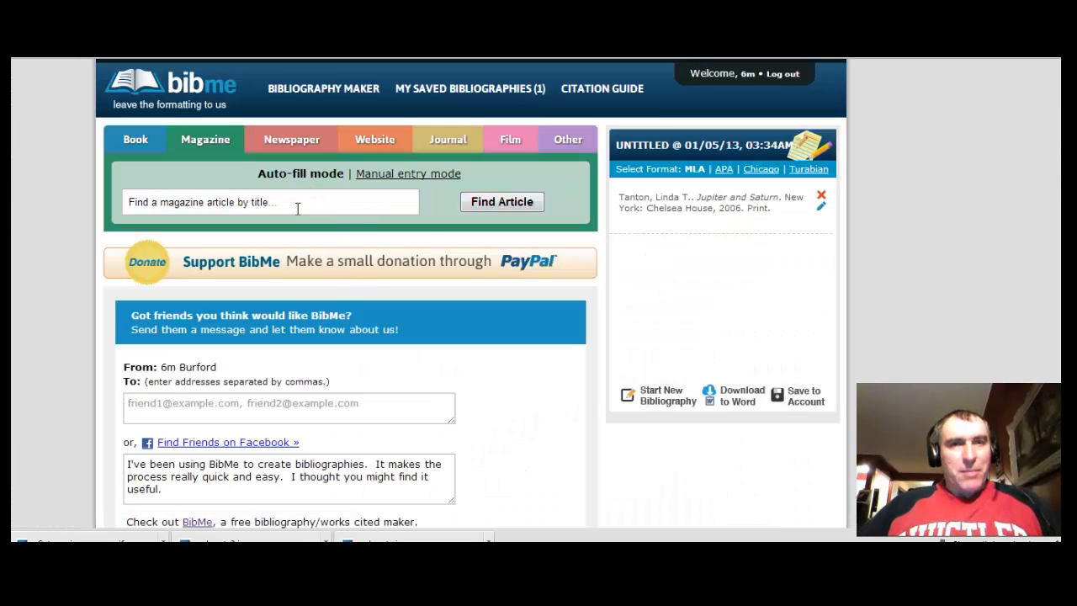
left_click(394, 181)
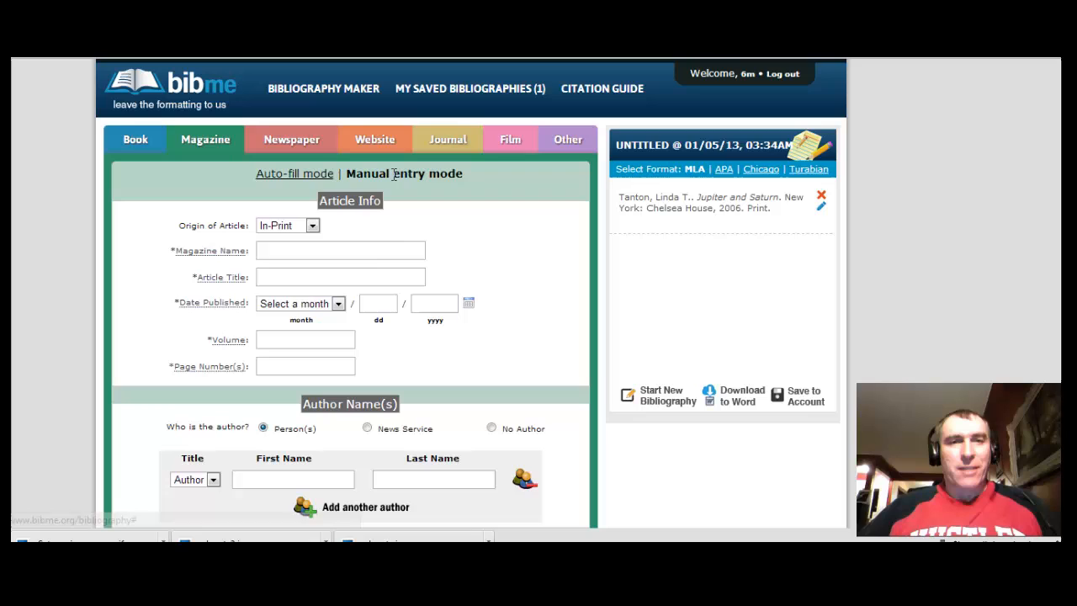
Enter magazine name 'Popular Science' and article title 'Two ways to Capture the Heavens'
left_click(314, 252)
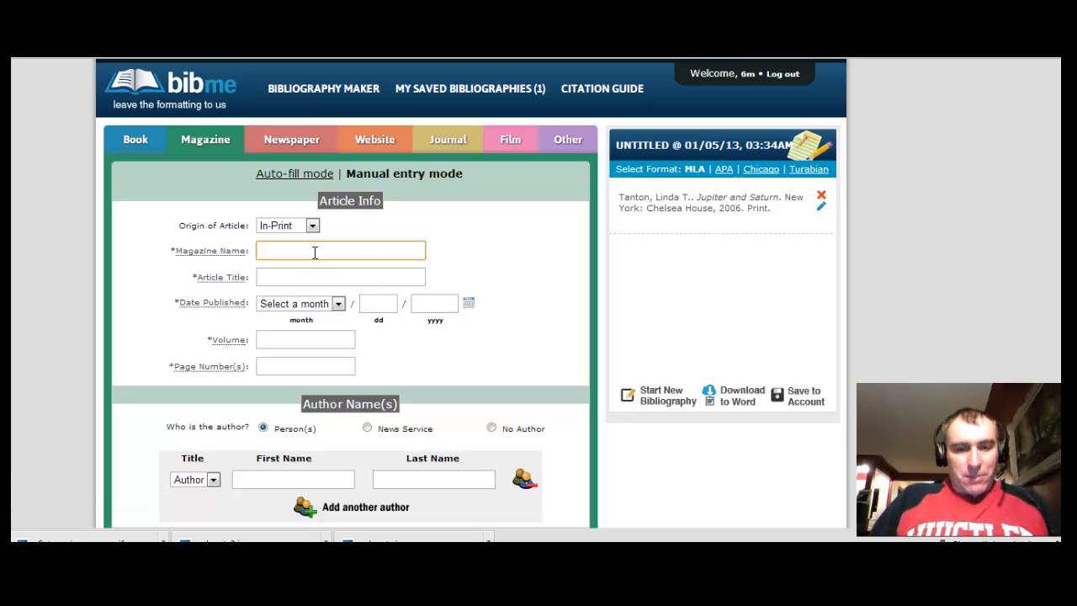
type("Popu")
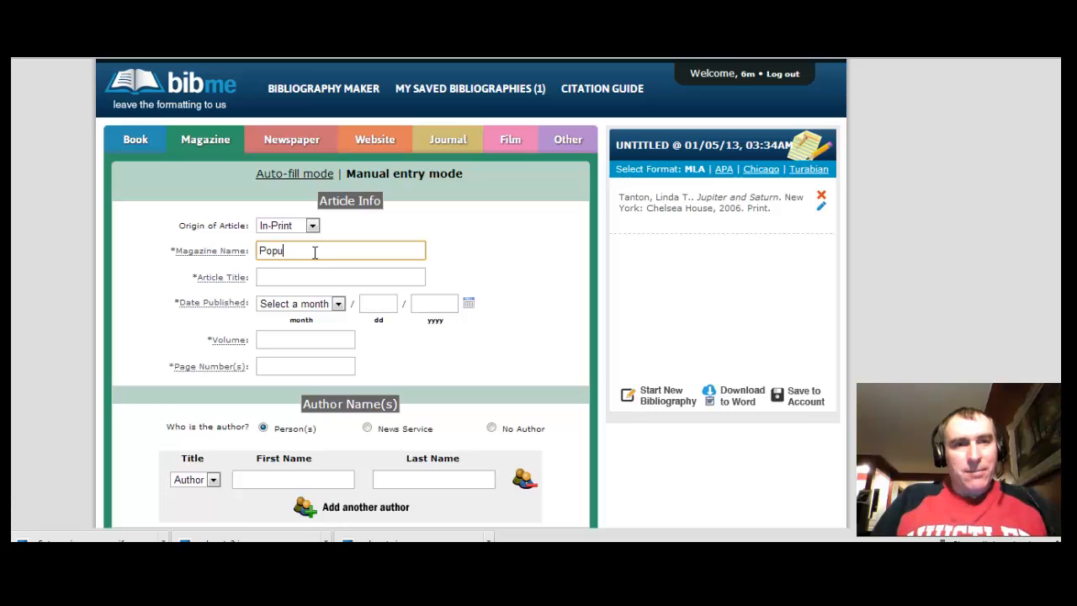
type("lar Science")
left_click(425, 279)
type("Two ways to Capture the Heavens")
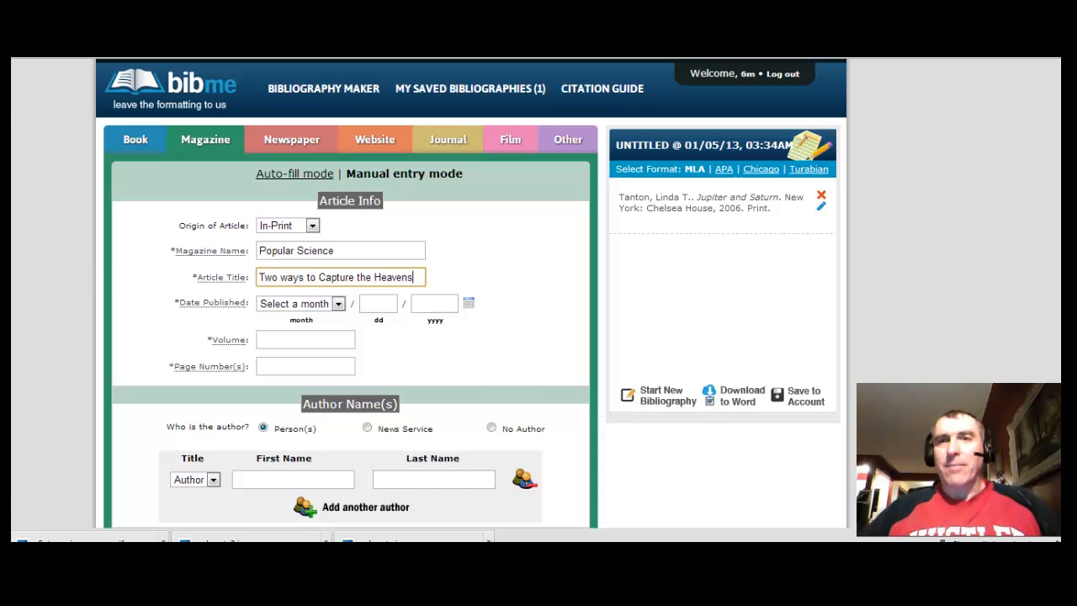
Look up the issue's publication details on Google Books, then return to the form
left_click(767, 25)
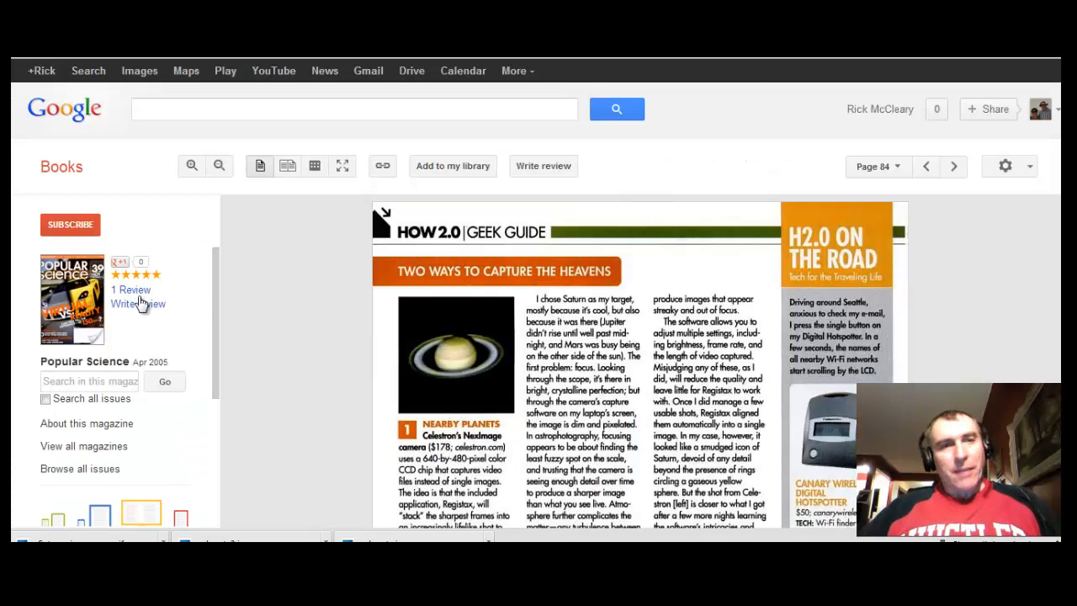
left_click(89, 424)
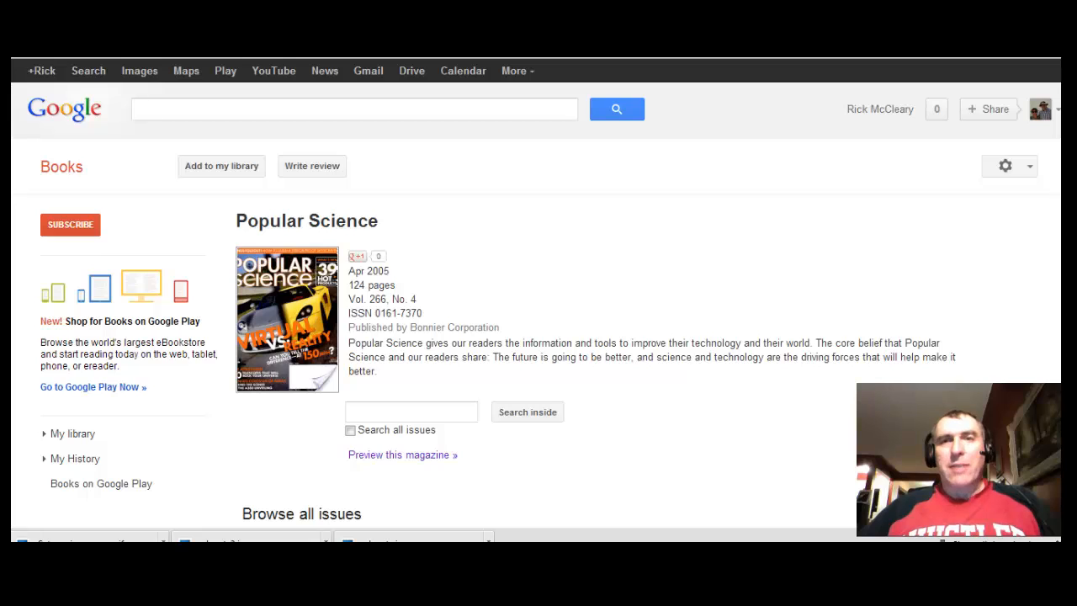
key("ctrl+Tab")
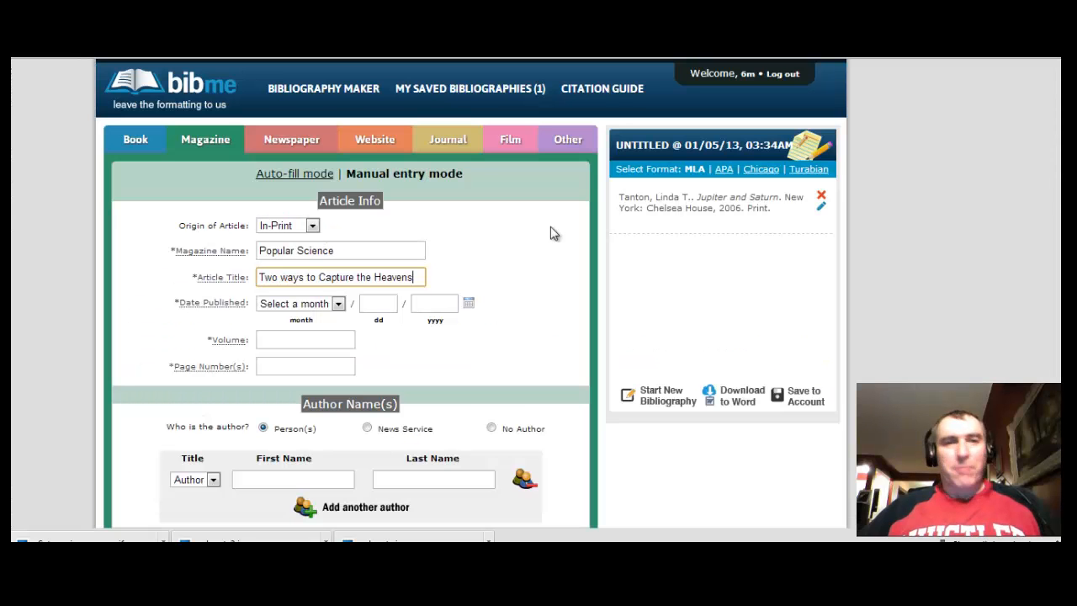
Set publication month to April, mark No Author, and add the Popular Science citation
left_click(339, 304)
left_click(295, 131)
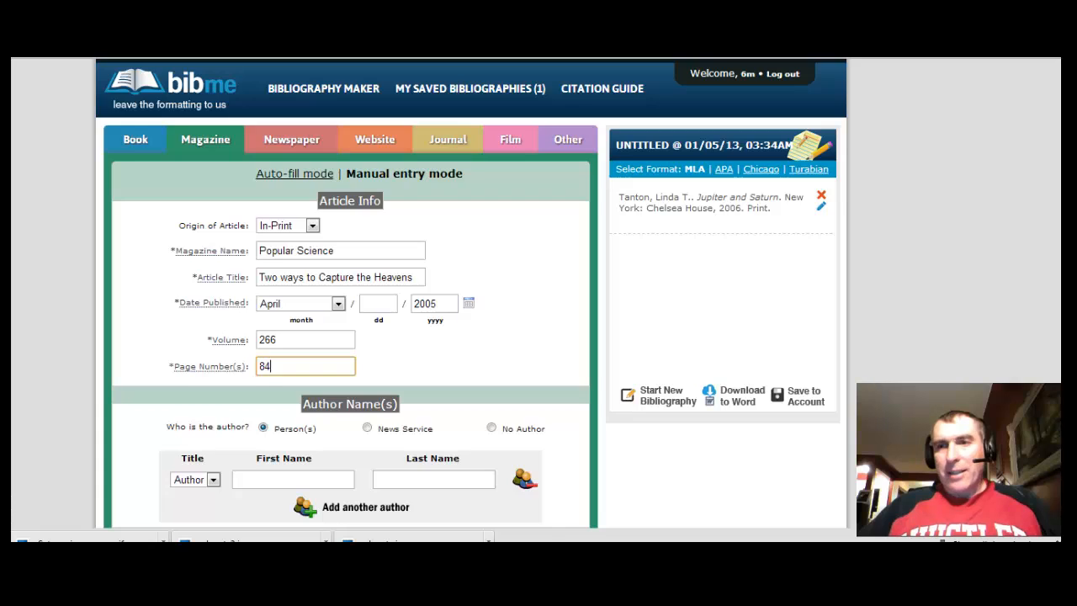
scroll(1022, 369, "down", 3)
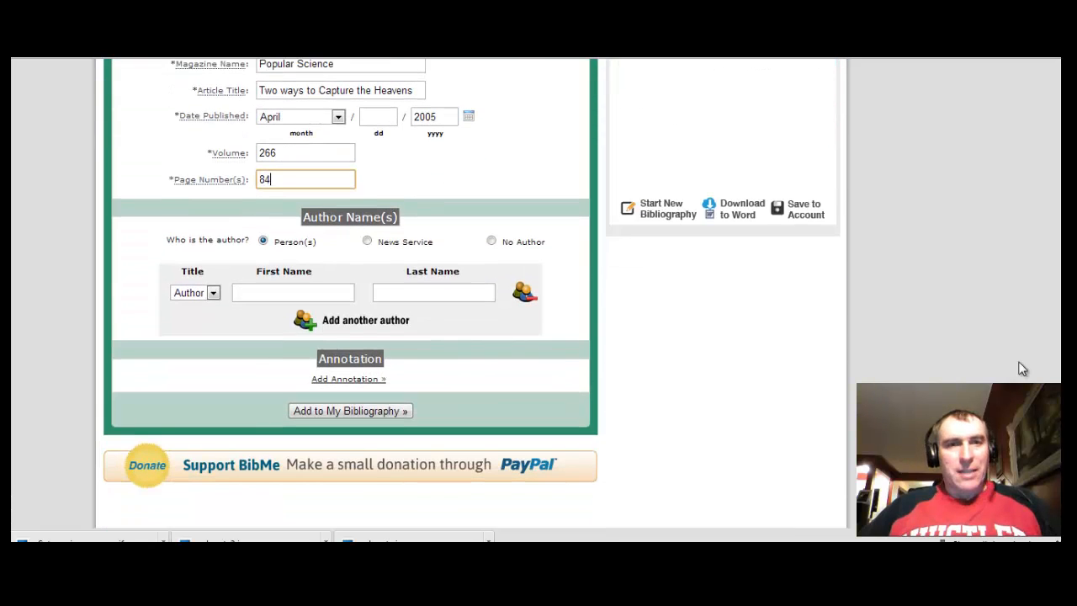
left_click(491, 240)
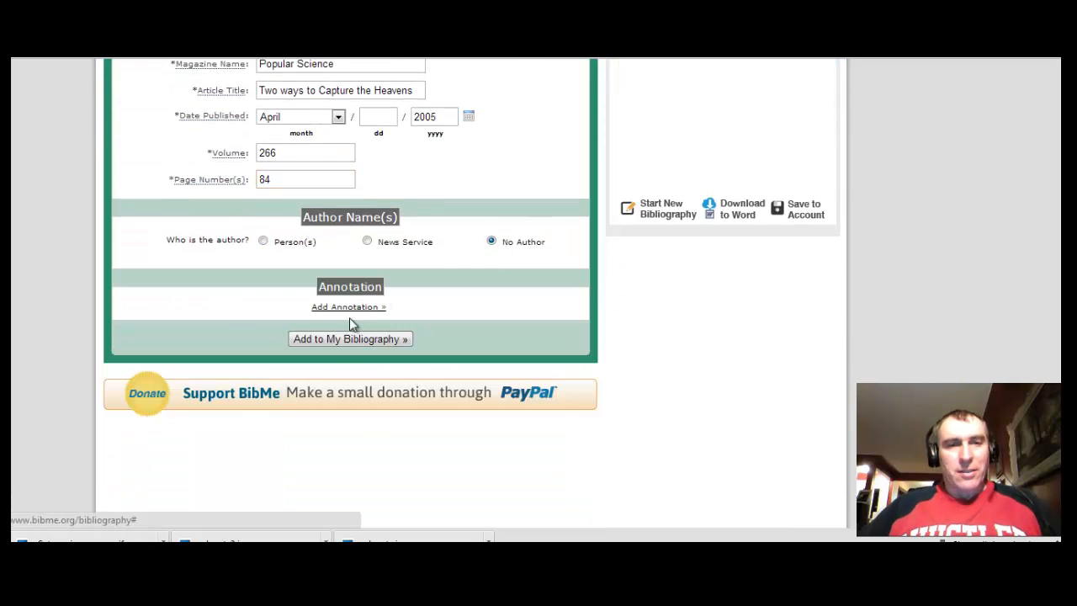
left_click(338, 338)
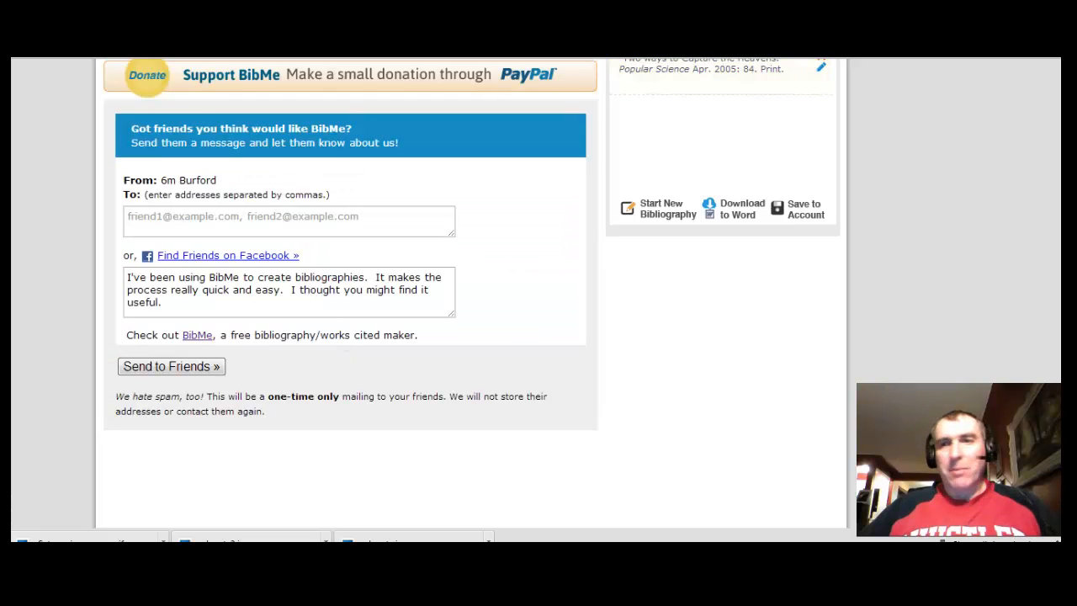
scroll(472, 293, "up", 3)
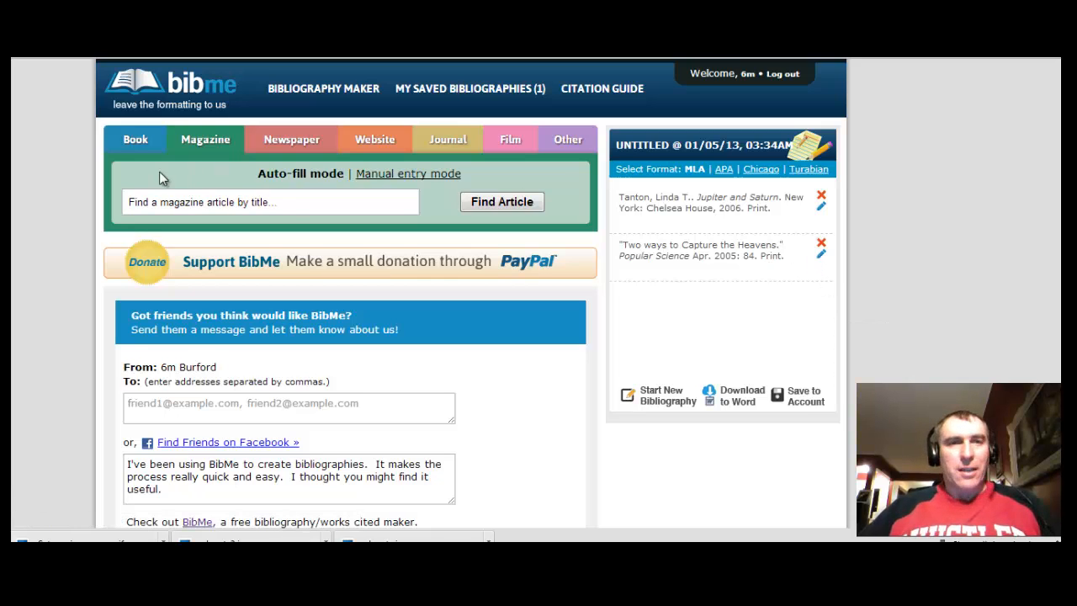
Search newspaper articles for the pasted headline 'Astronomers Find Saturn Ring'
left_click(301, 148)
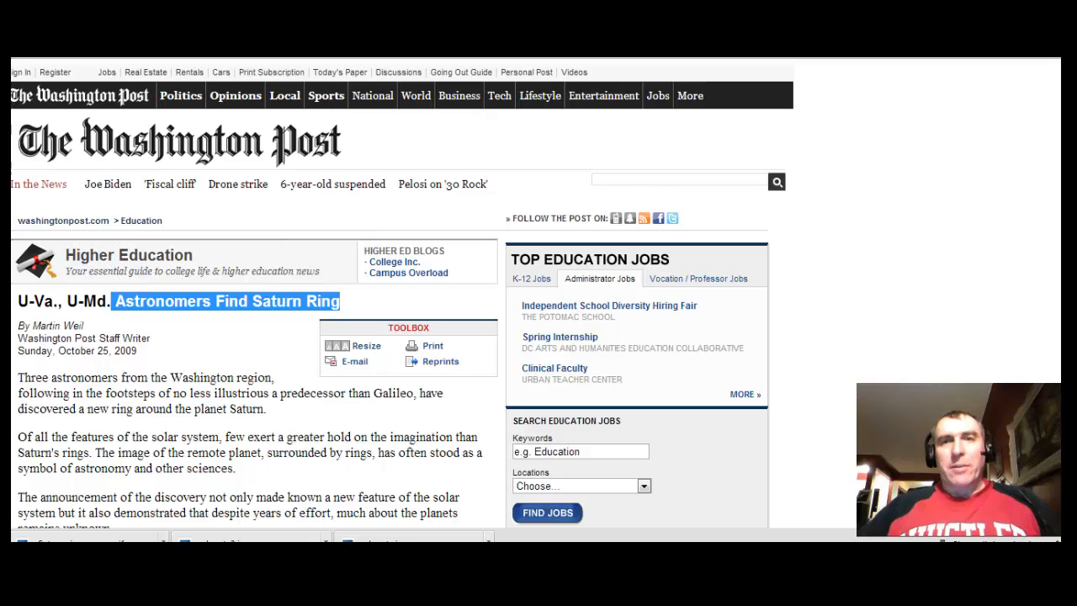
left_click(159, 59)
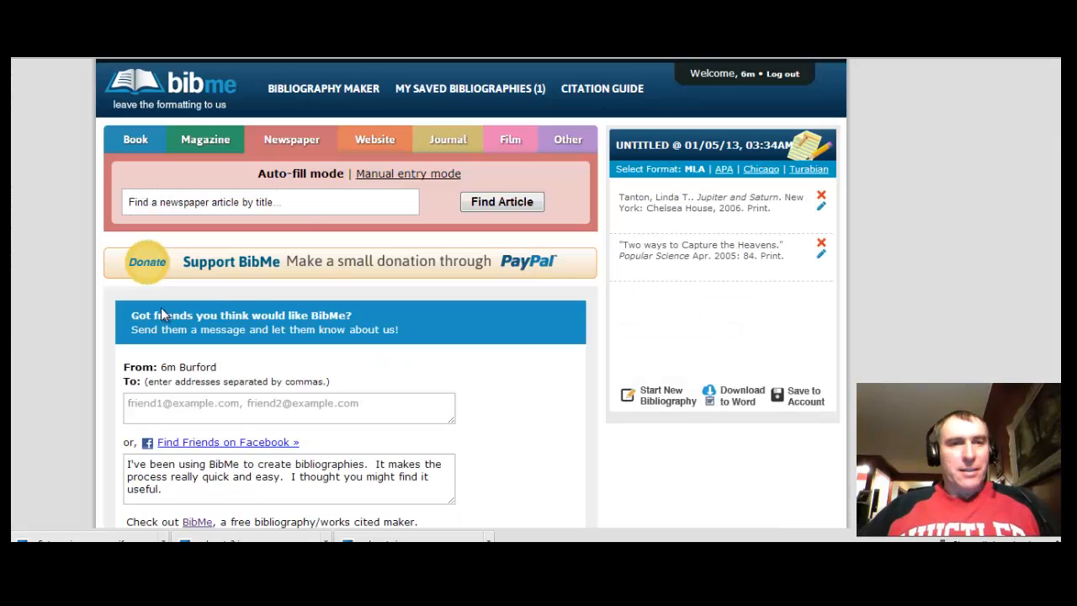
left_click(316, 202)
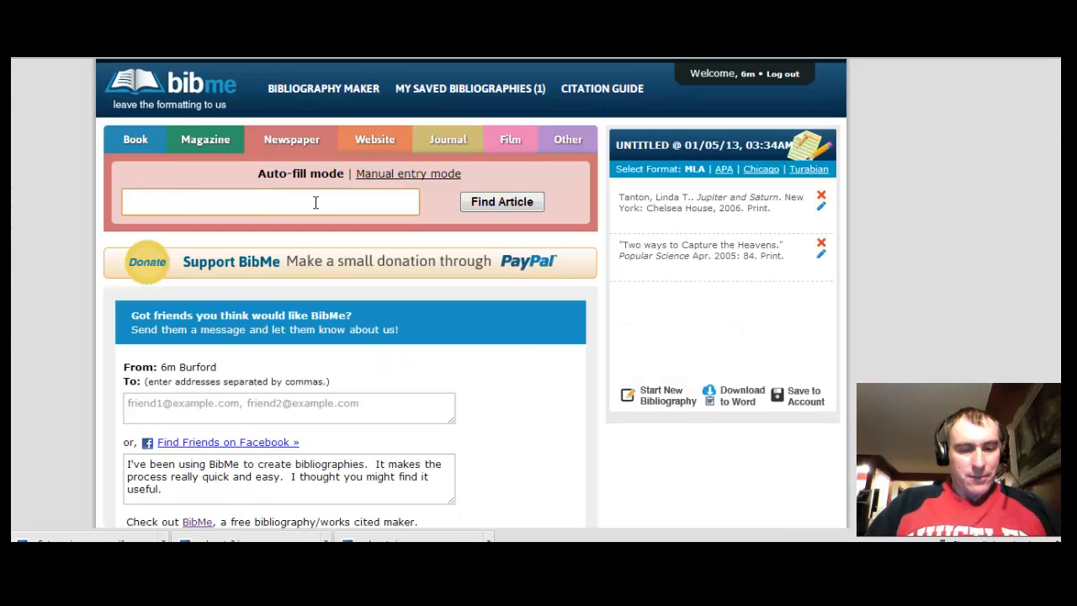
type("Astronomers Find Saturn Ring")
left_click(504, 204)
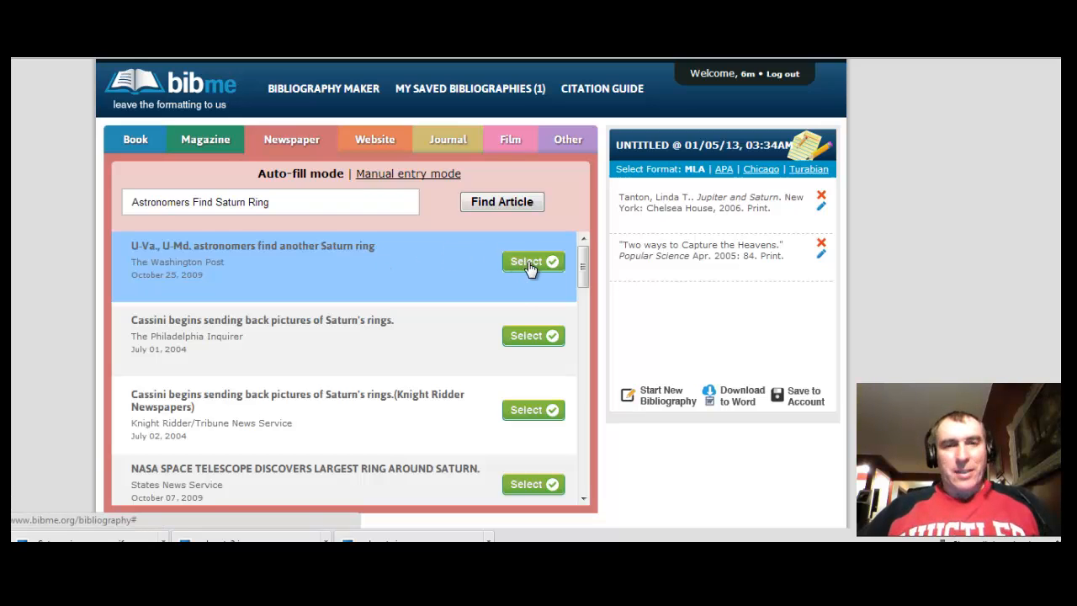
mouse_move(584, 272)
left_mouse_down()
mouse_move(602, 395)
mouse_move(603, 262)
left_mouse_up()
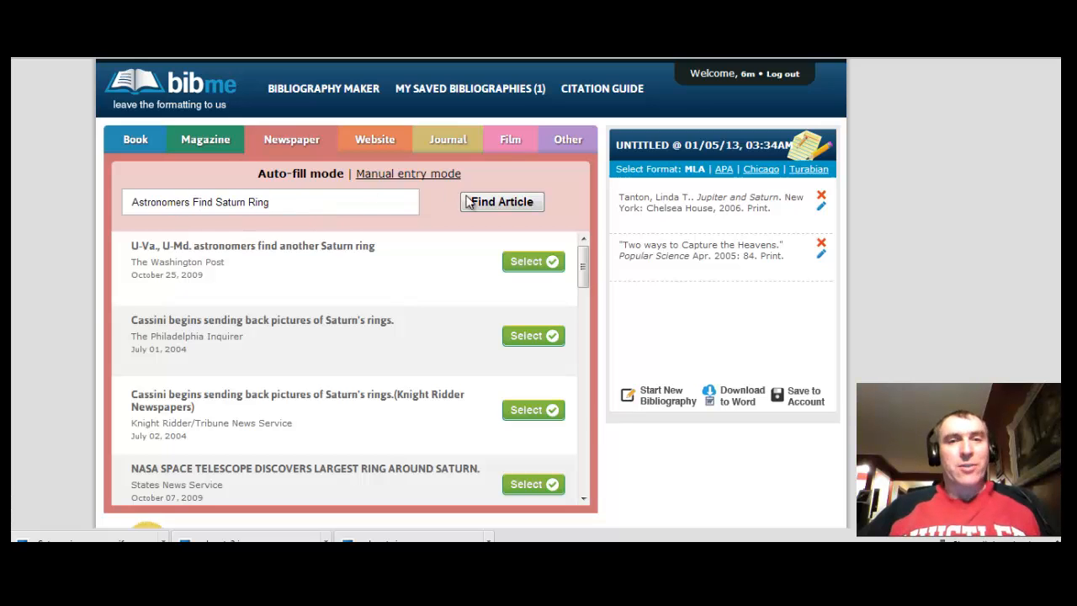
left_click(498, 204)
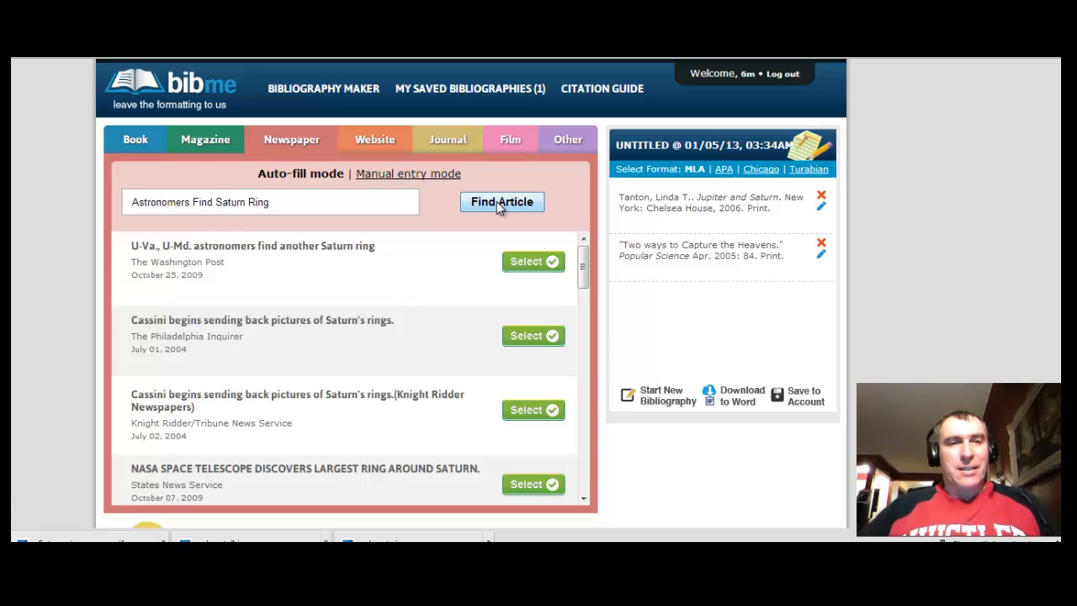
Select the Washington Post result and set city Washington, state DC, country United States/Canada
left_click(534, 262)
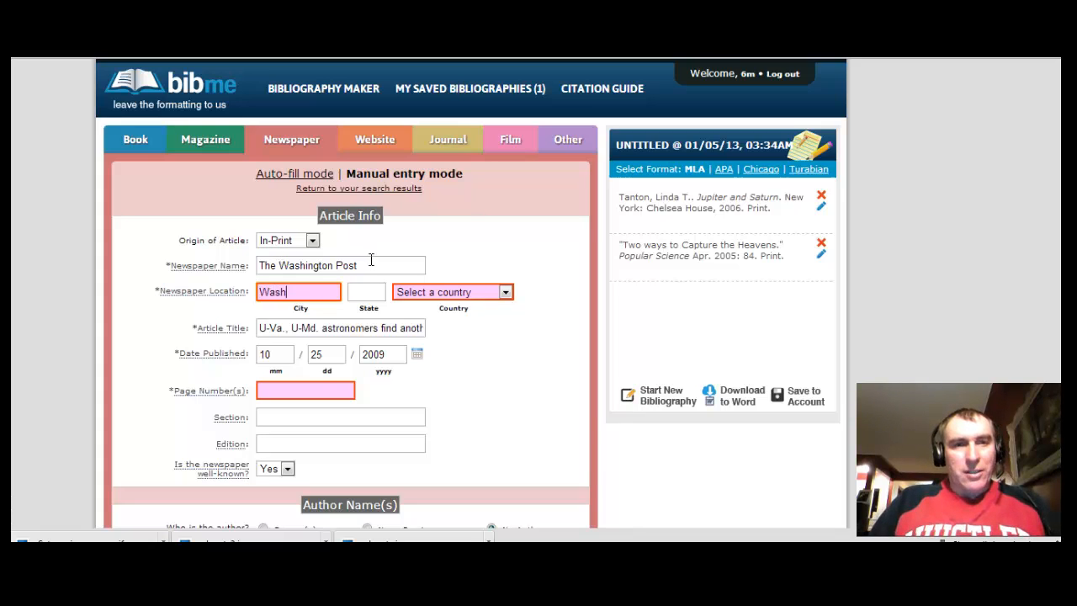
type("ton")
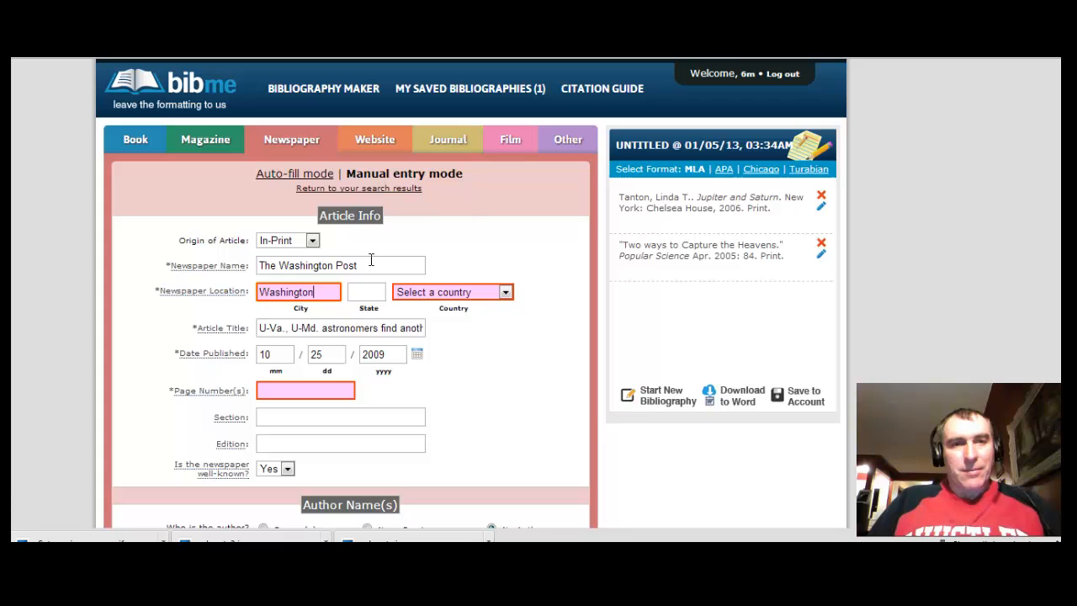
left_click(381, 289)
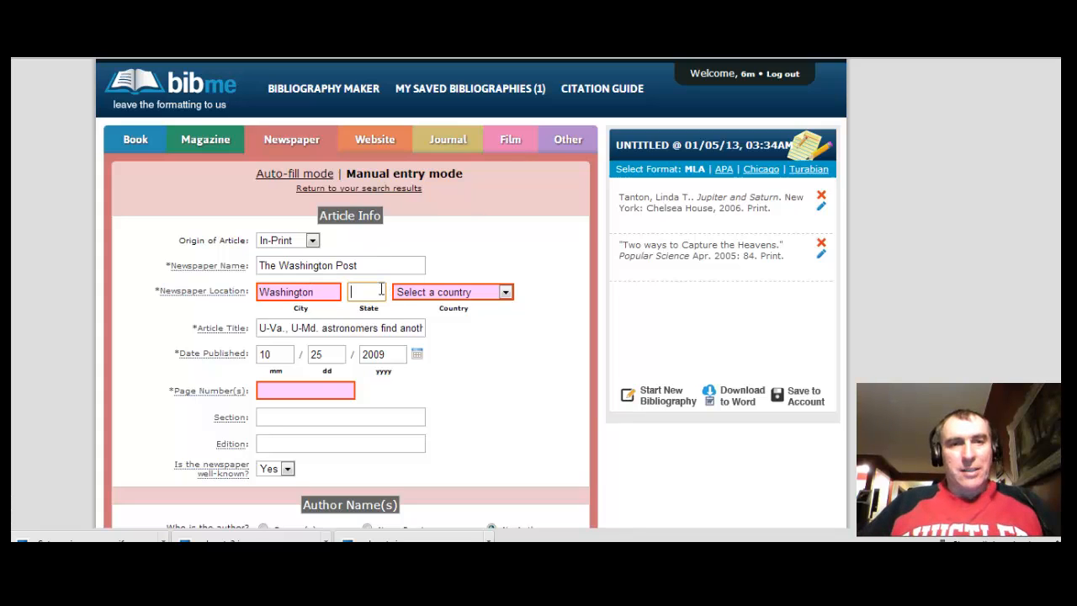
type("D")
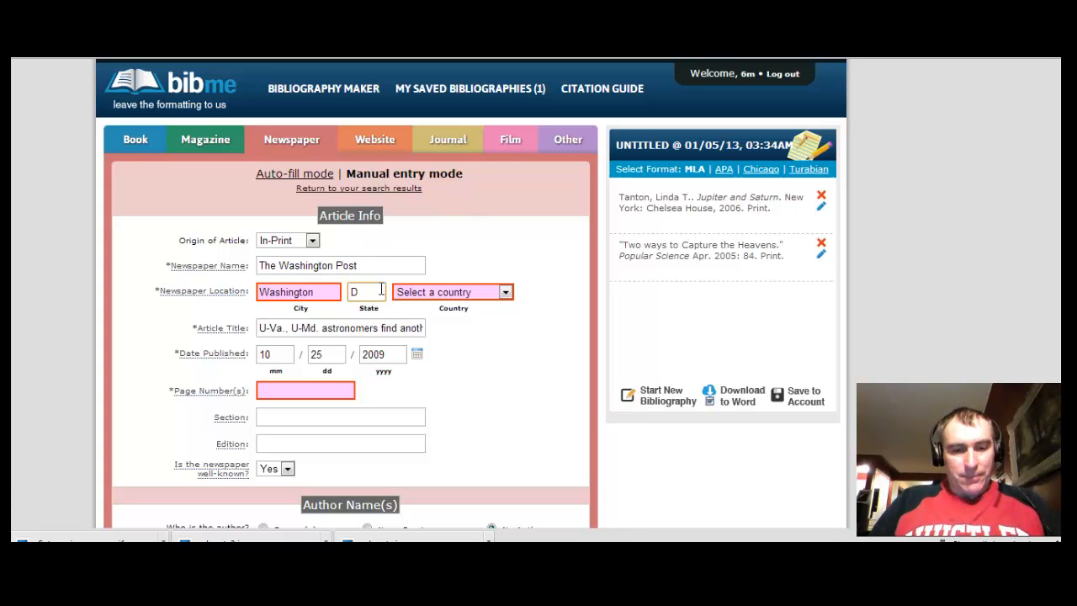
type("C")
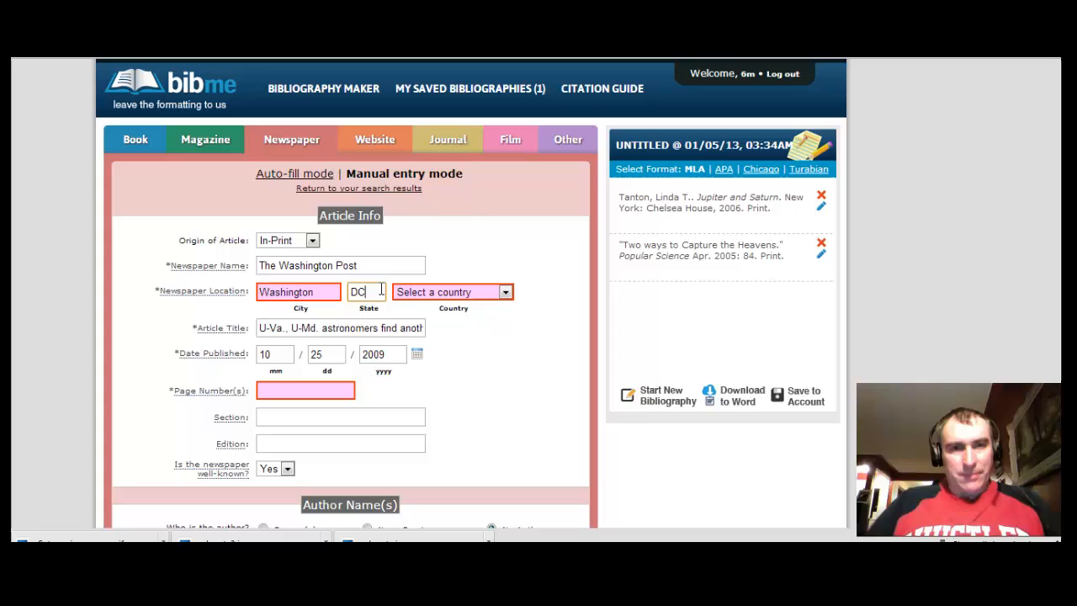
left_click(506, 293)
left_click(474, 342)
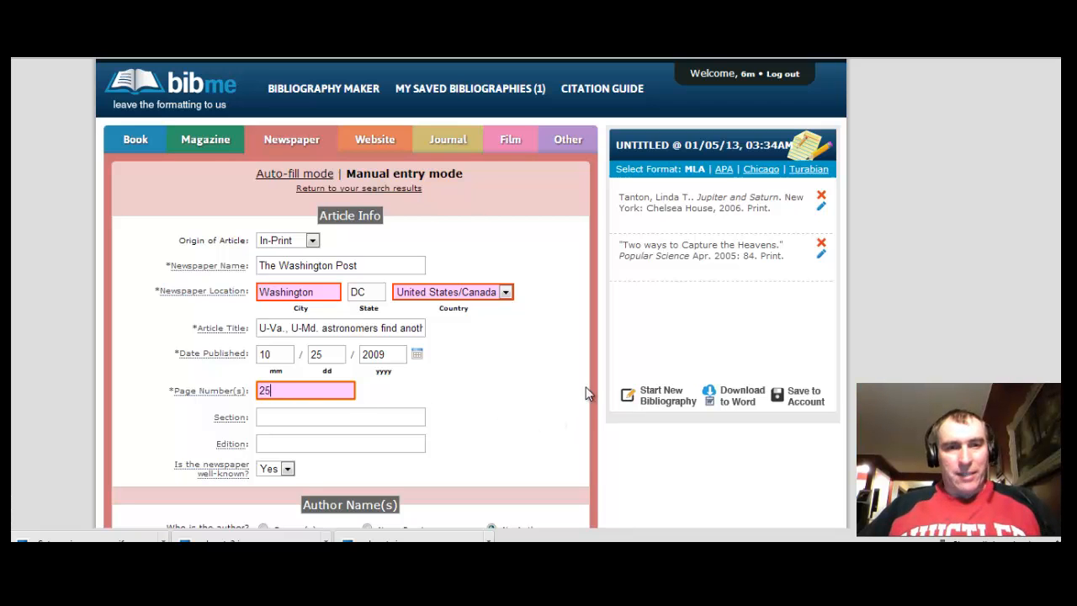
scroll(471, 295, "down", 5)
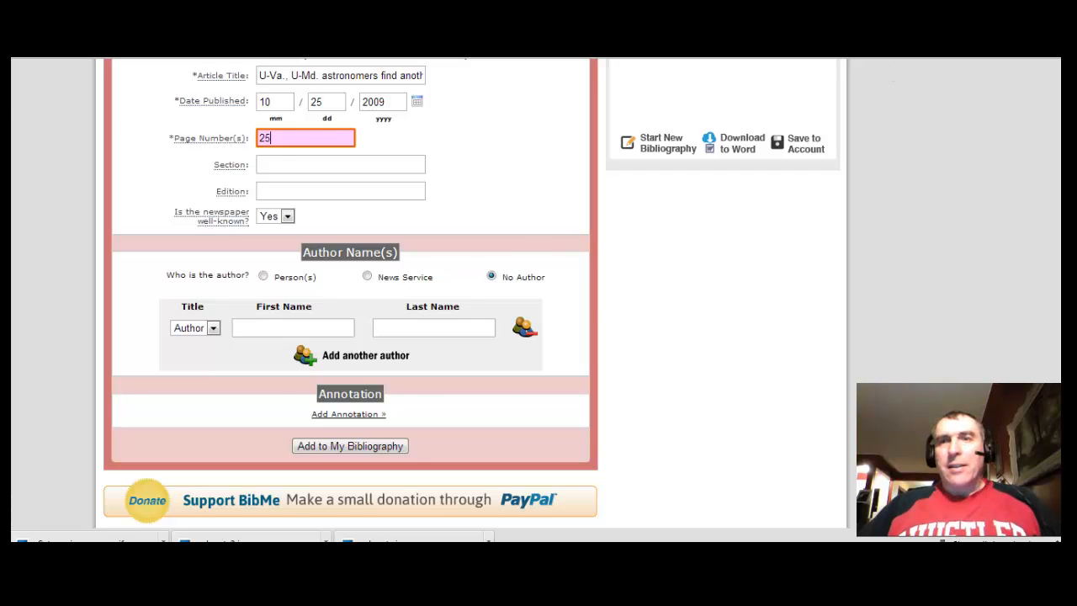
Check the byline, enter the author's first and last name as a person, and add the citation
key("alt+Tab")
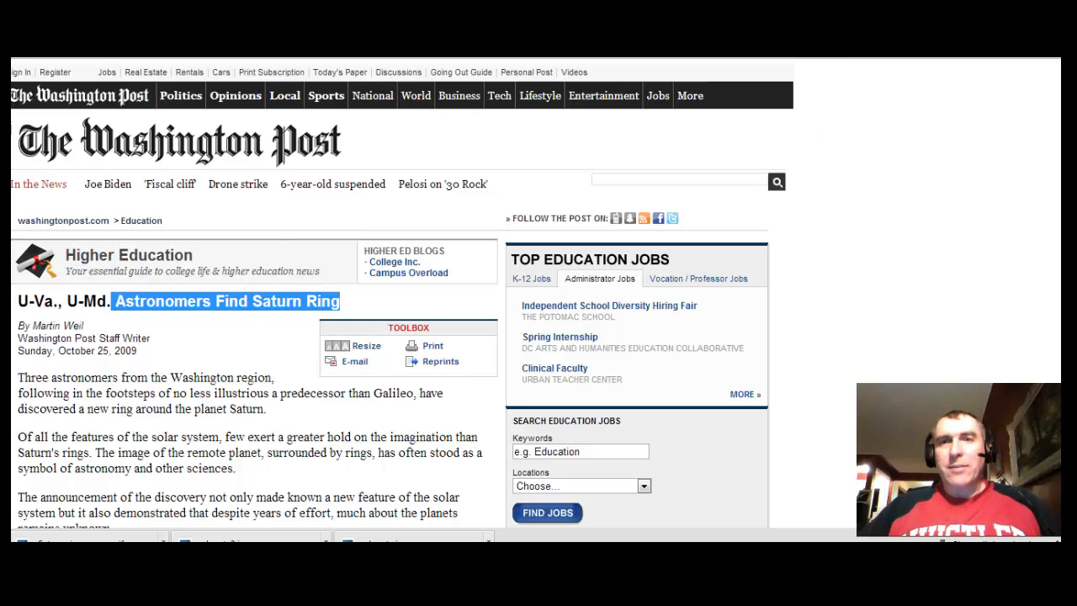
key("alt+Tab")
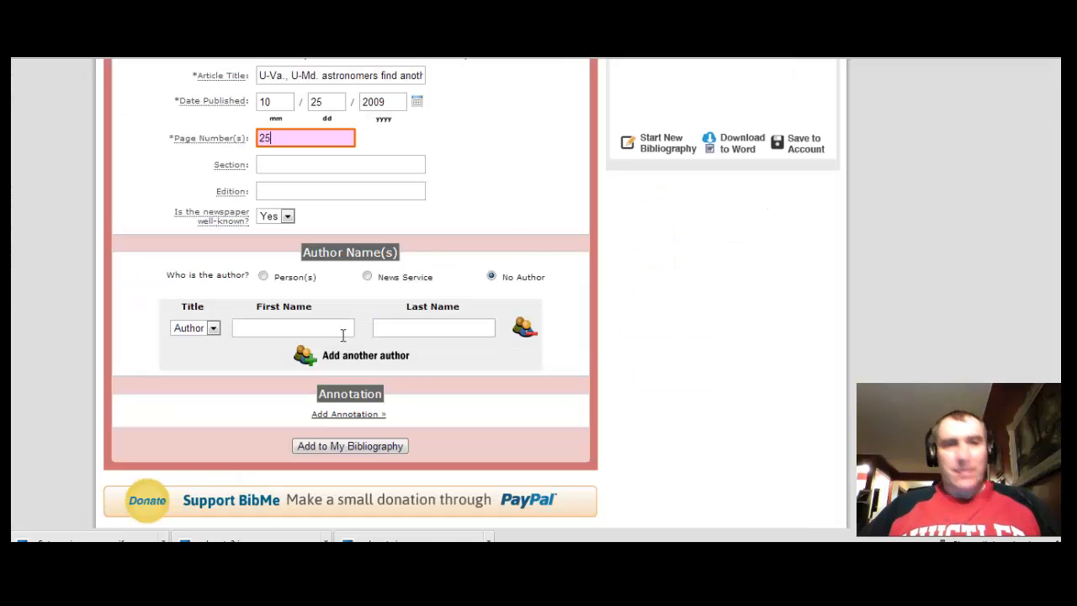
left_click(270, 326)
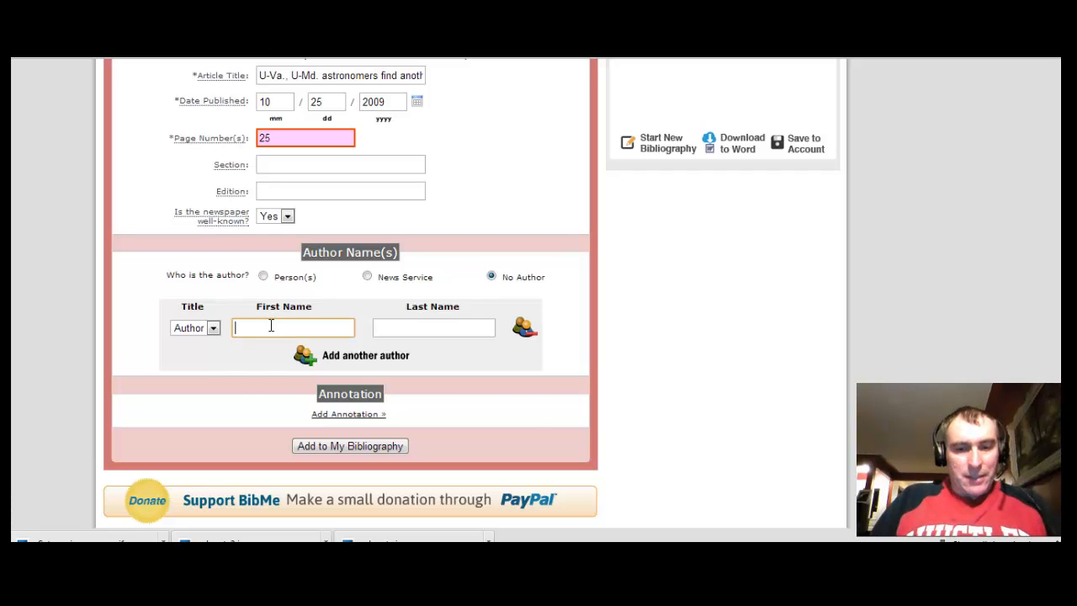
type("Martin")
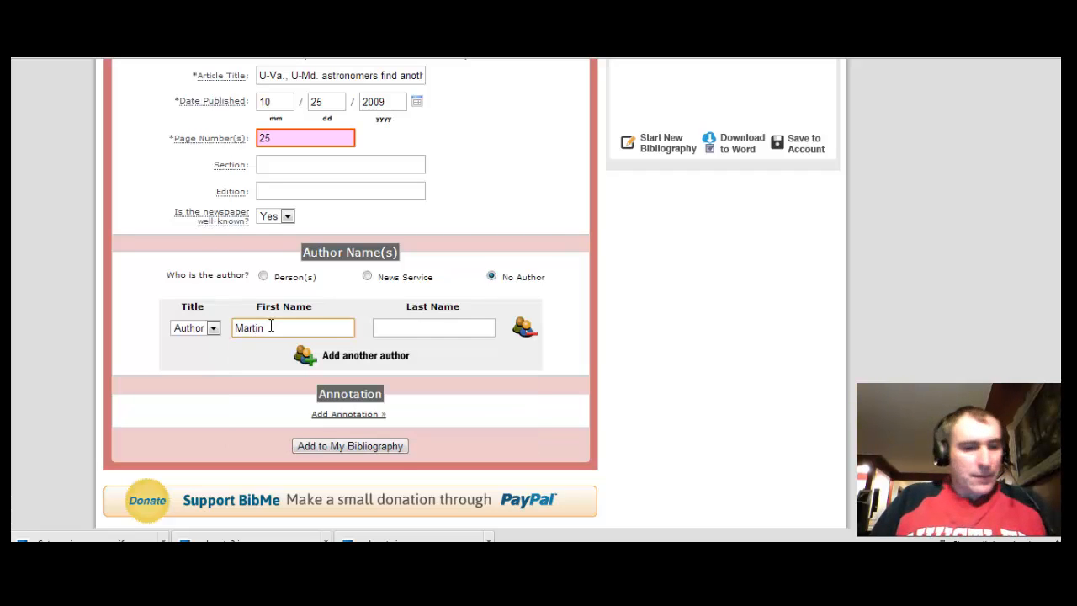
key("Tab")
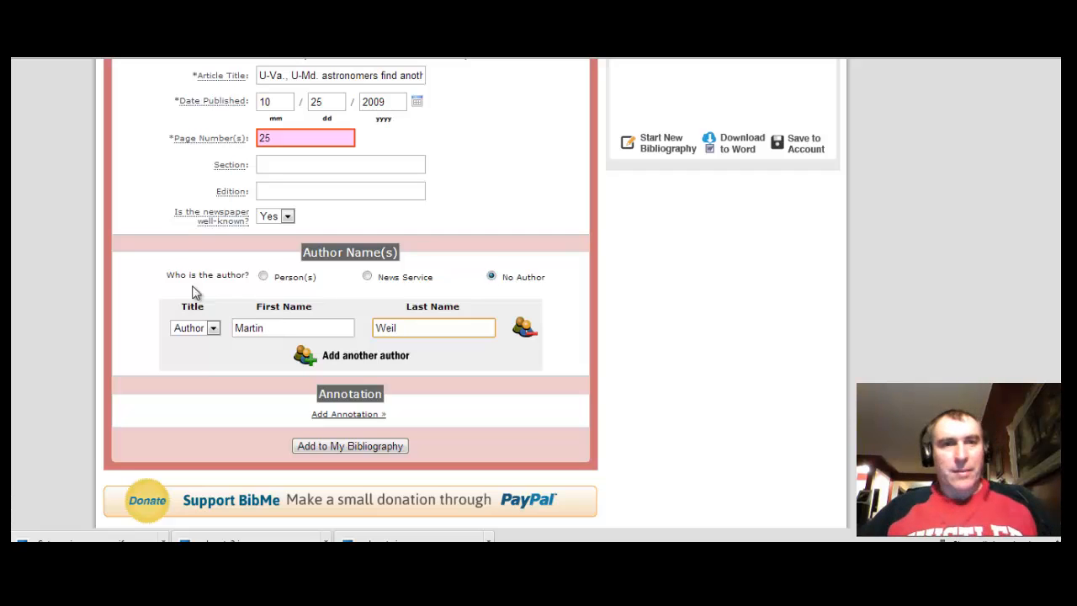
left_click(263, 277)
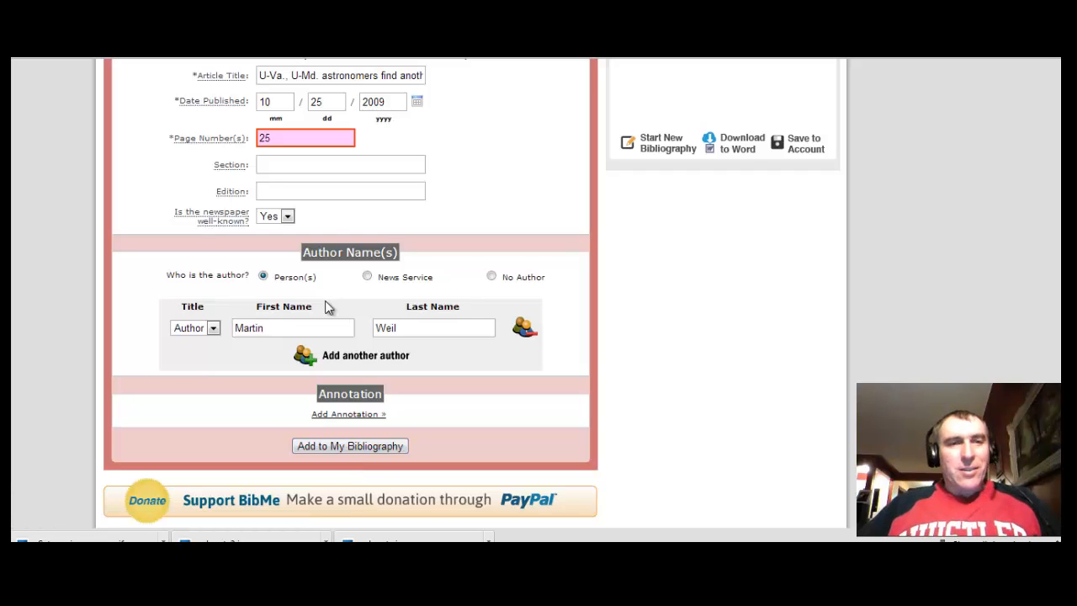
left_click(373, 447)
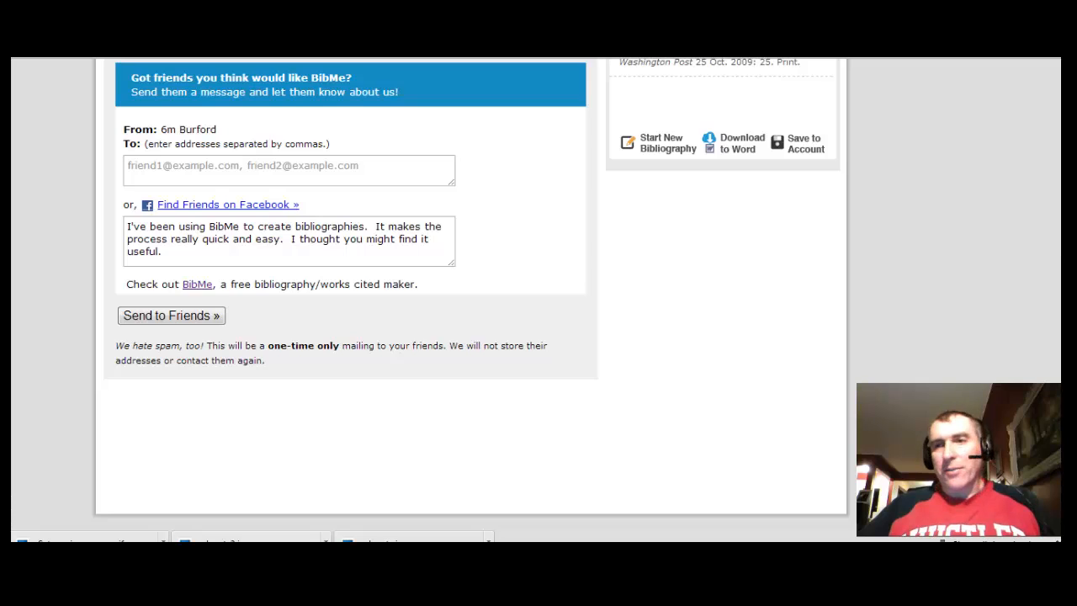
scroll(1057, 211, "up", 3)
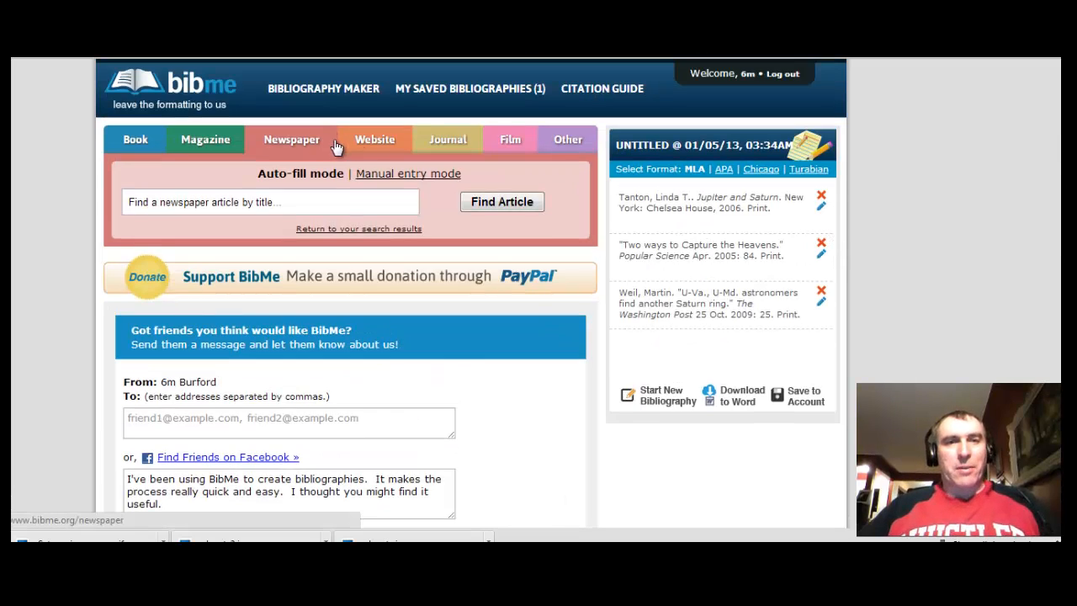
On the Website source, clear the address field and visit the PlanetFacts Saturn page
left_click(366, 143)
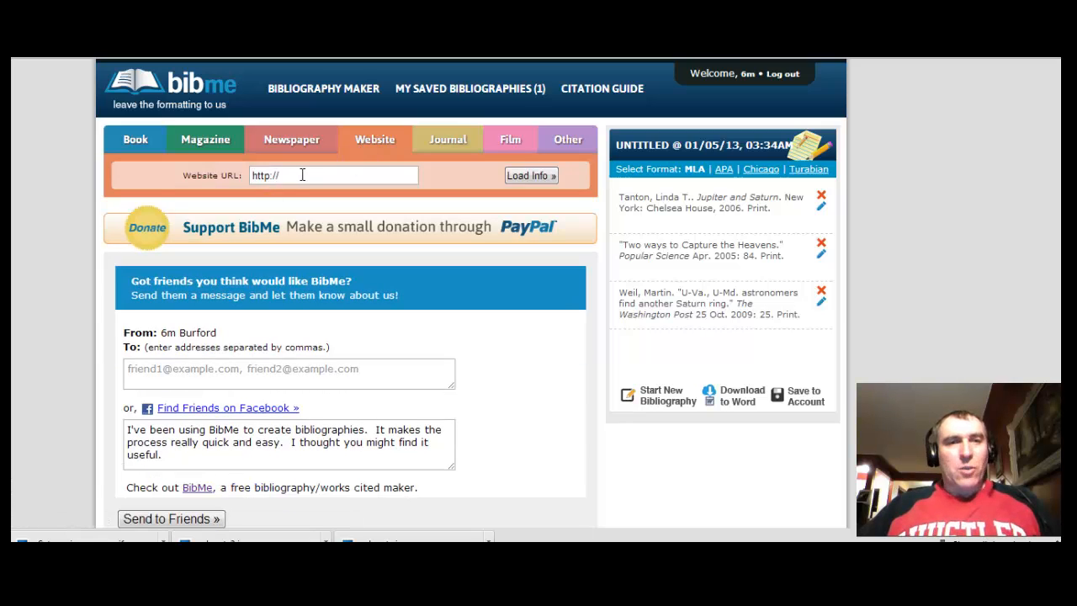
left_click_drag(303, 176, 252, 176)
key("BackSpace")
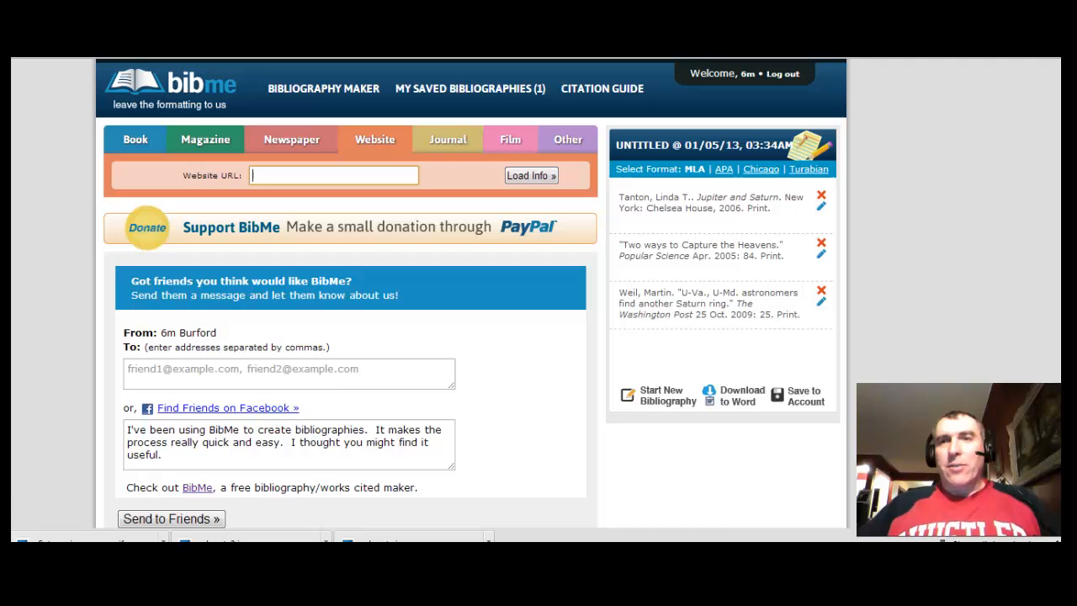
left_click(602, 56)
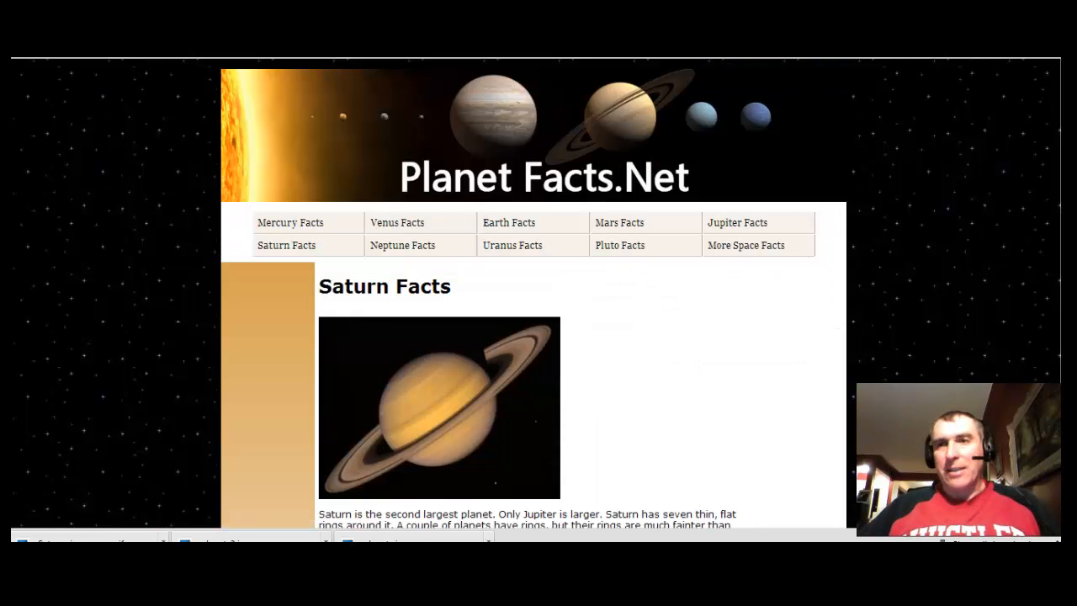
scroll(861, 110, "down", 3)
scroll(861, 110, "up", 3)
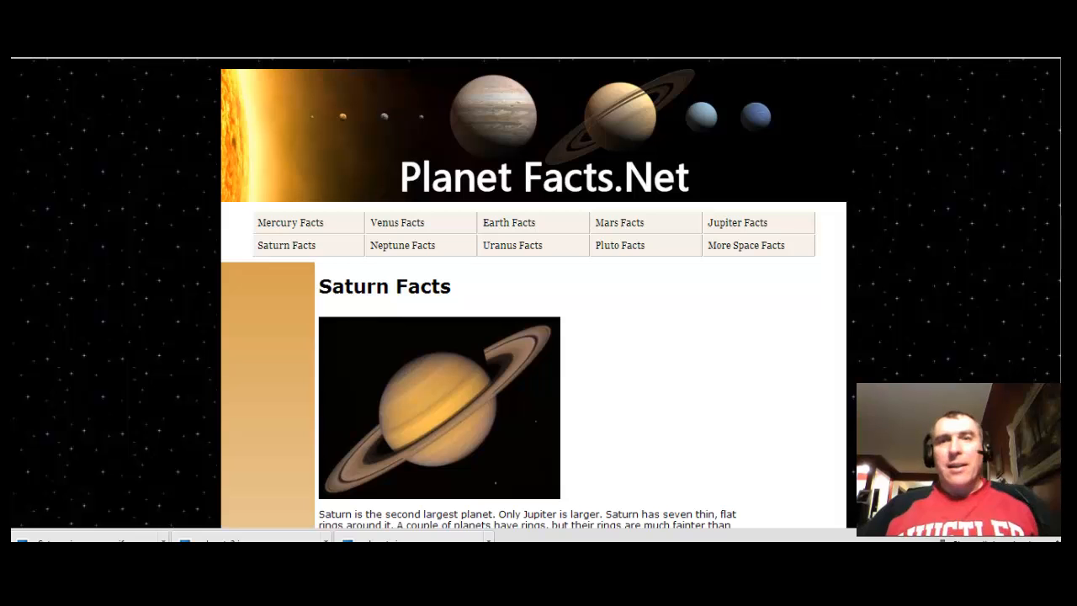
Paste the Saturn Facts URL, load its details, and add it to the bibliography
left_click(349, 52)
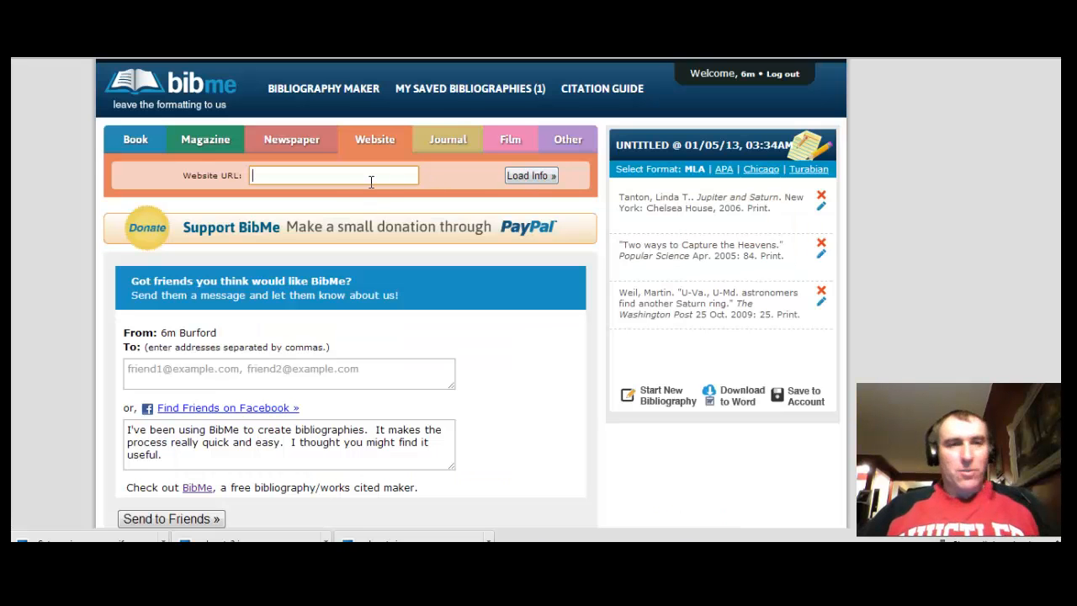
key("ctrl+v")
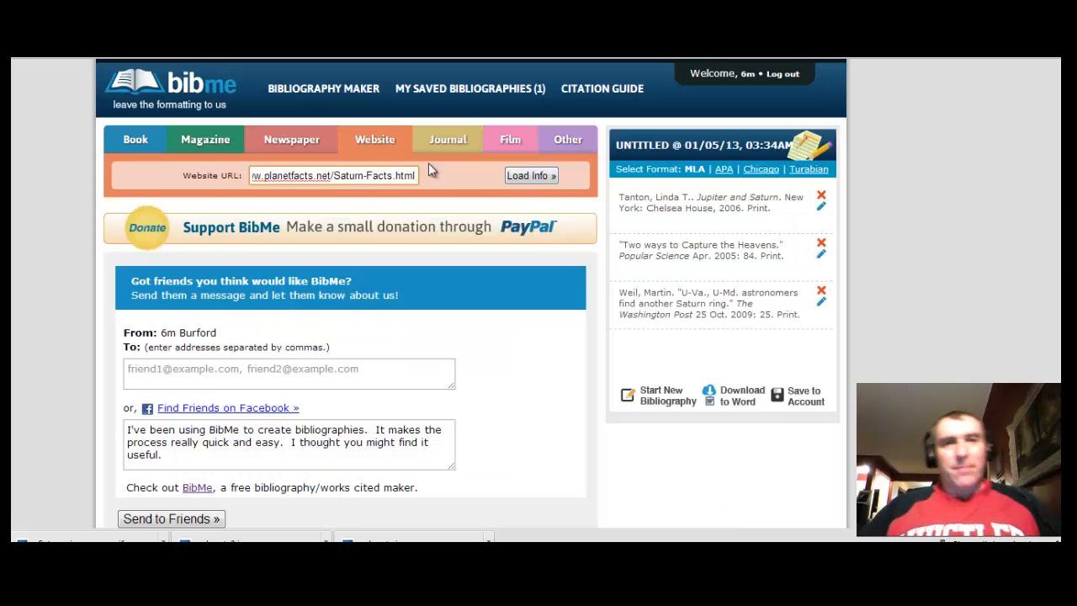
left_click(522, 175)
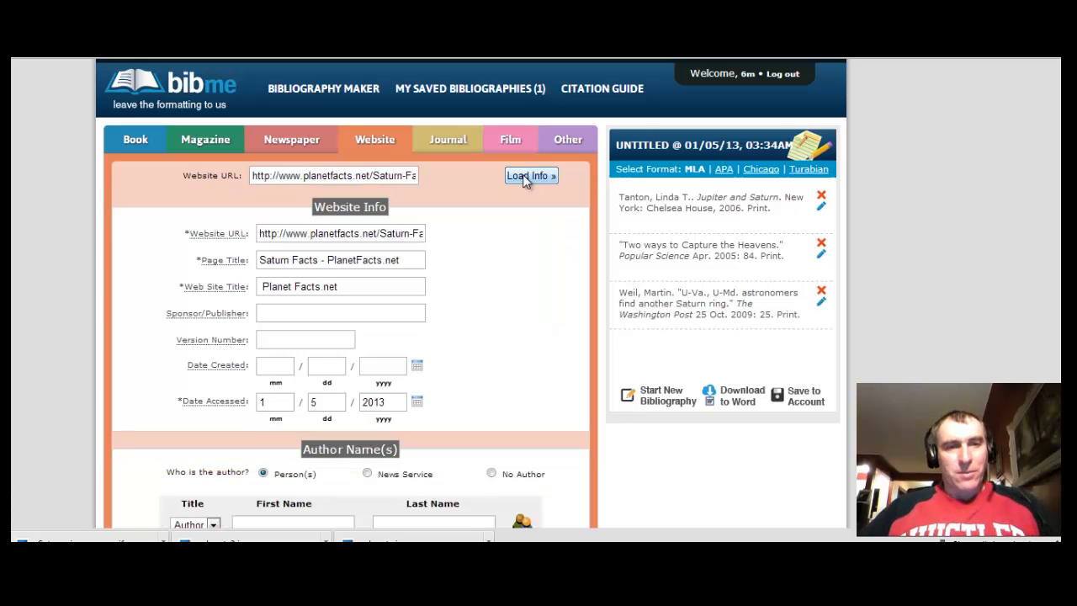
scroll(447, 386, "down", 3)
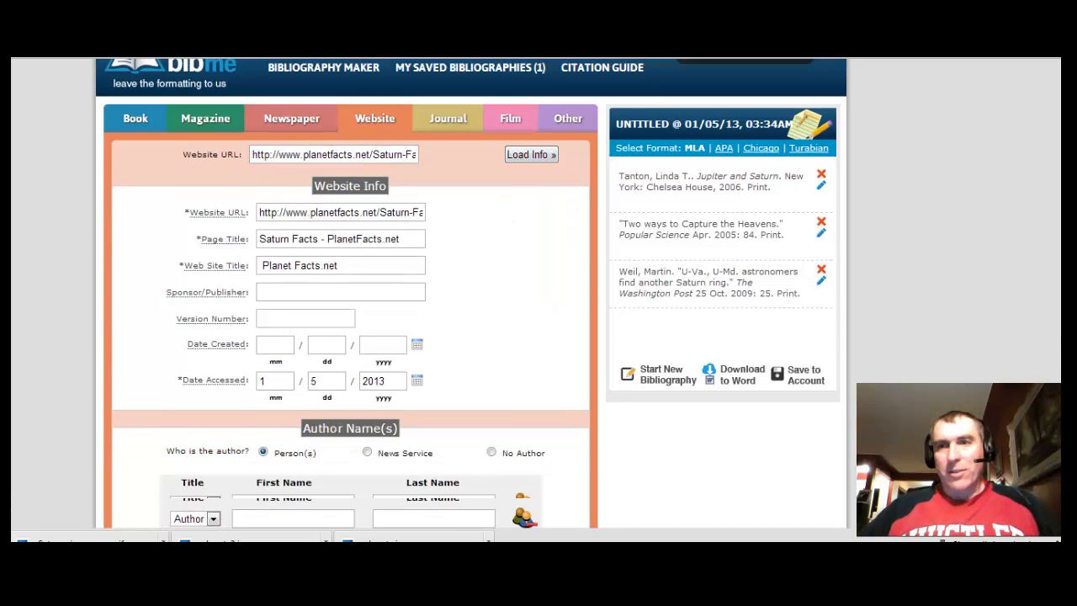
left_click(375, 380)
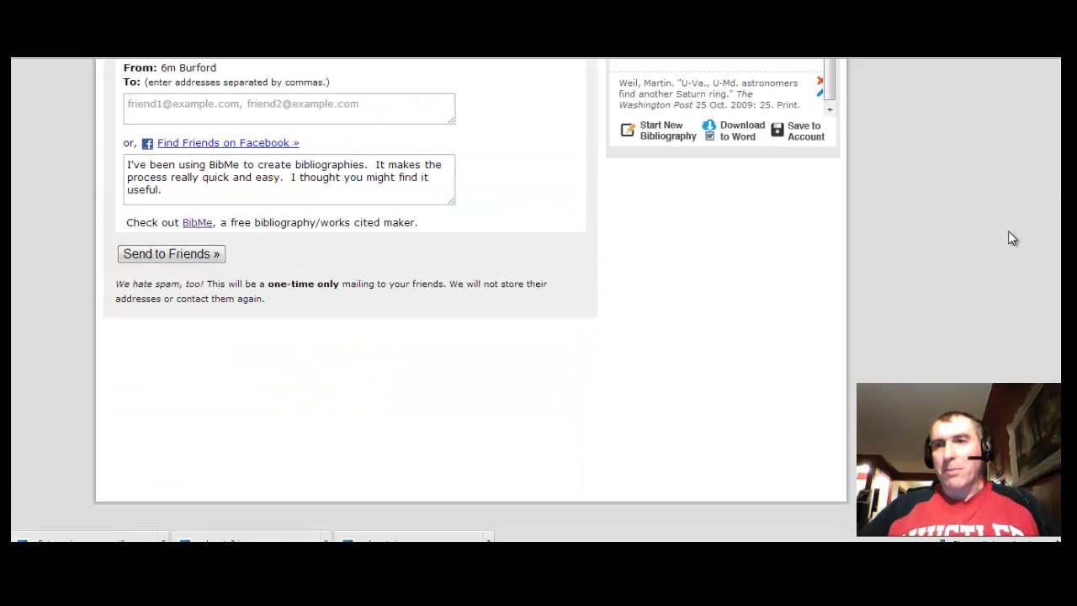
left_click_drag(1060, 282, 1061, 114)
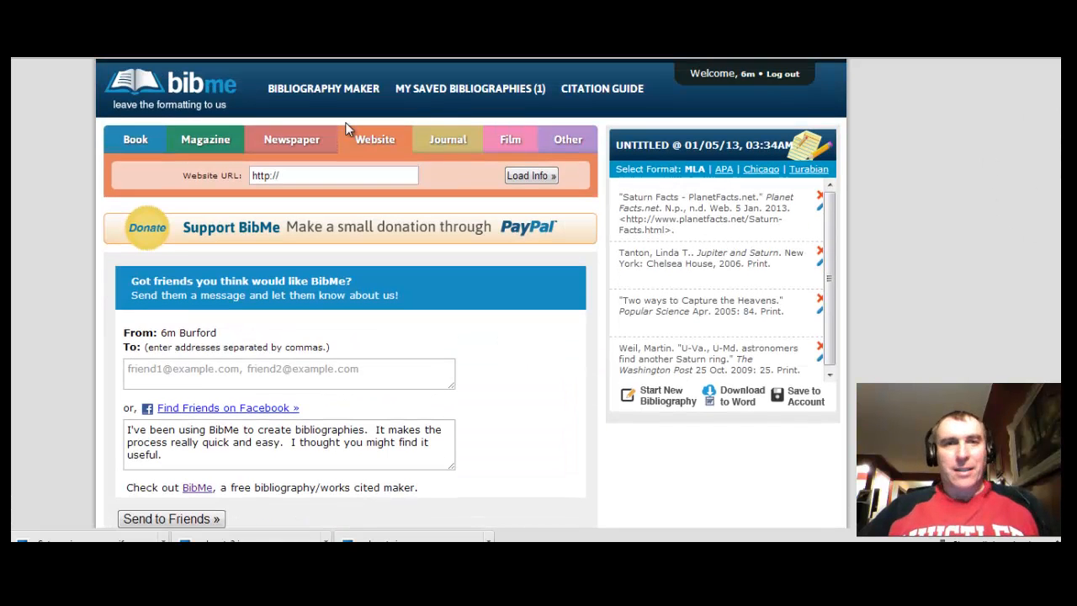
Replace the website address with the YouTube video's URL, load its info, and add the citation
left_click_drag(301, 174, 236, 177)
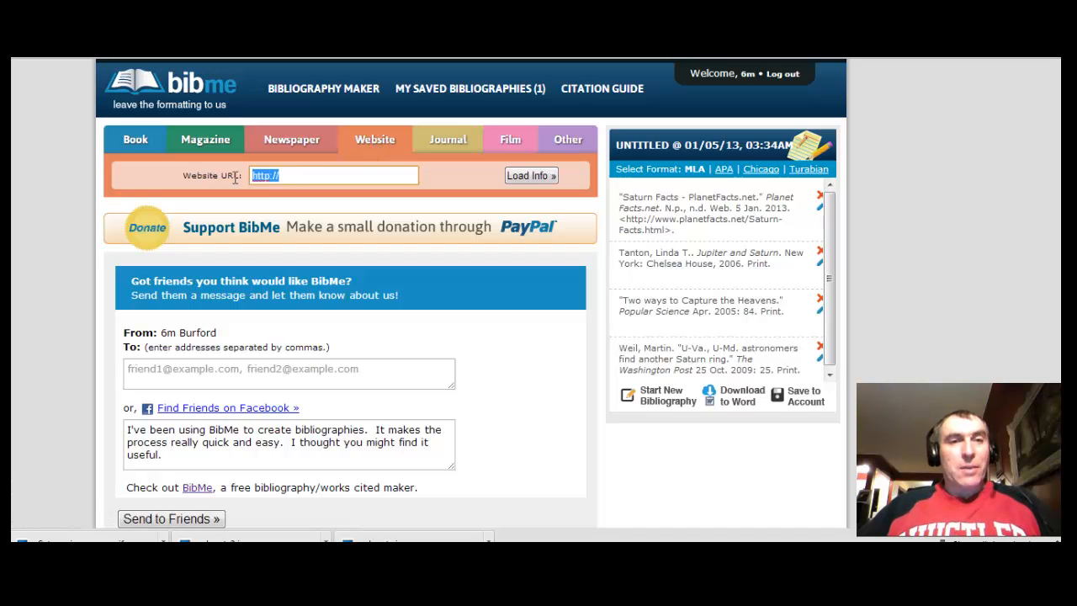
key("BackSpace")
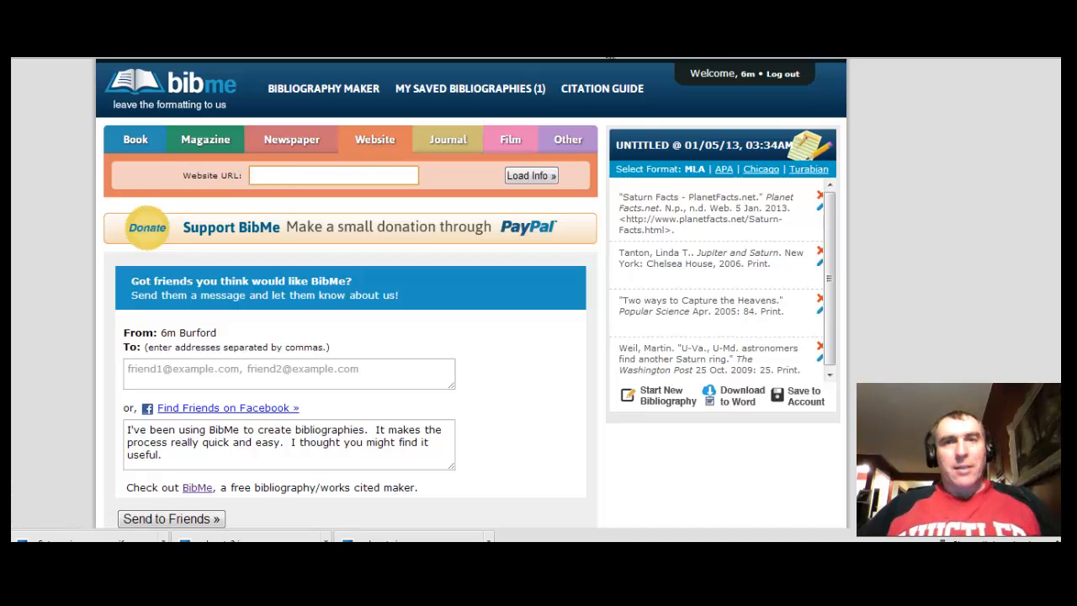
key("ctrl+Tab")
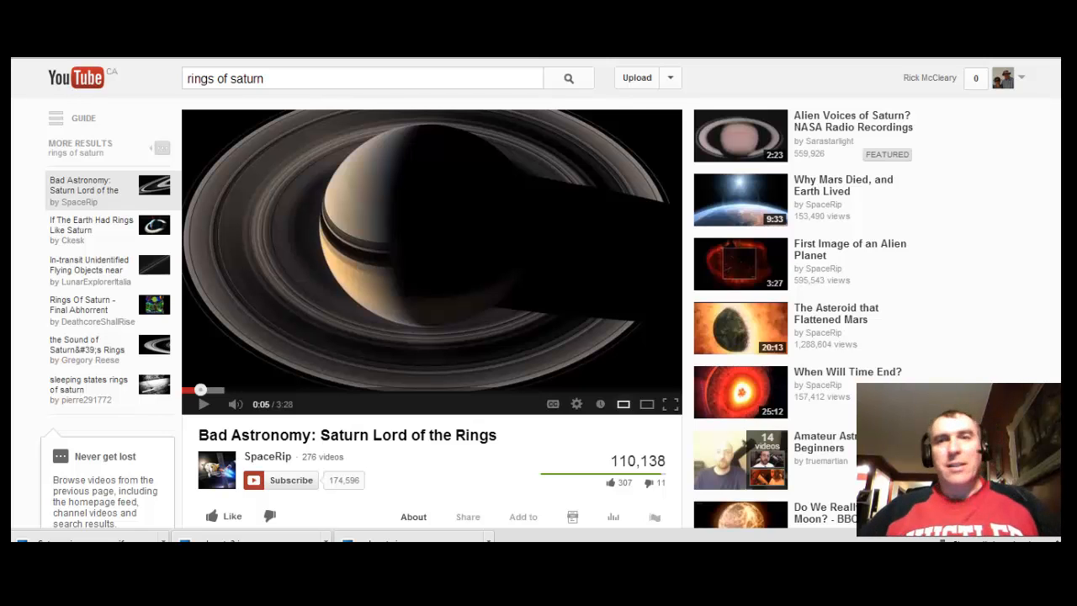
key("ctrl+shift+Tab")
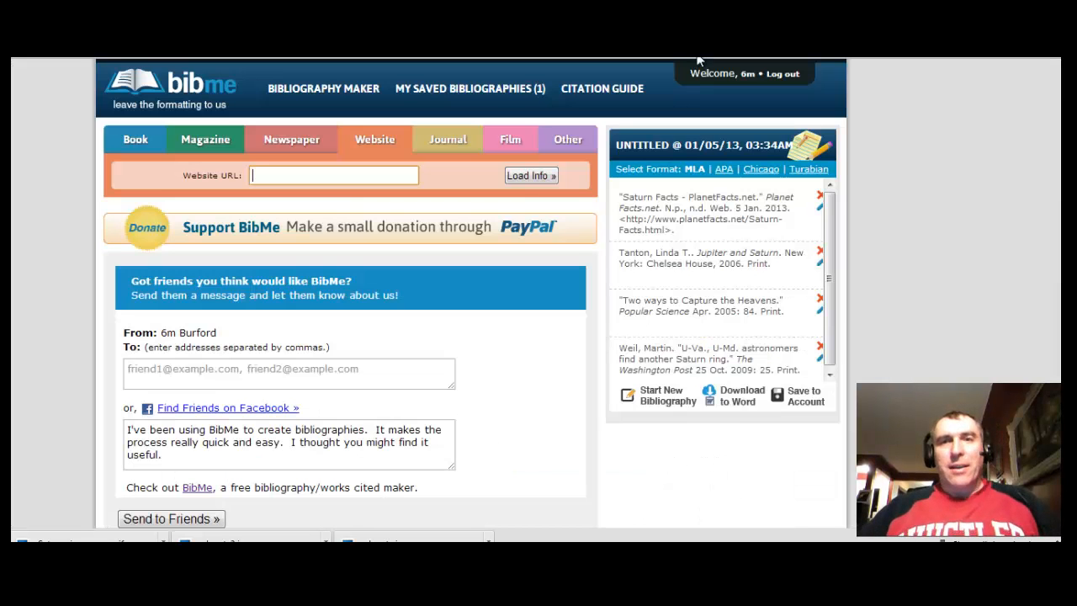
left_click(296, 174)
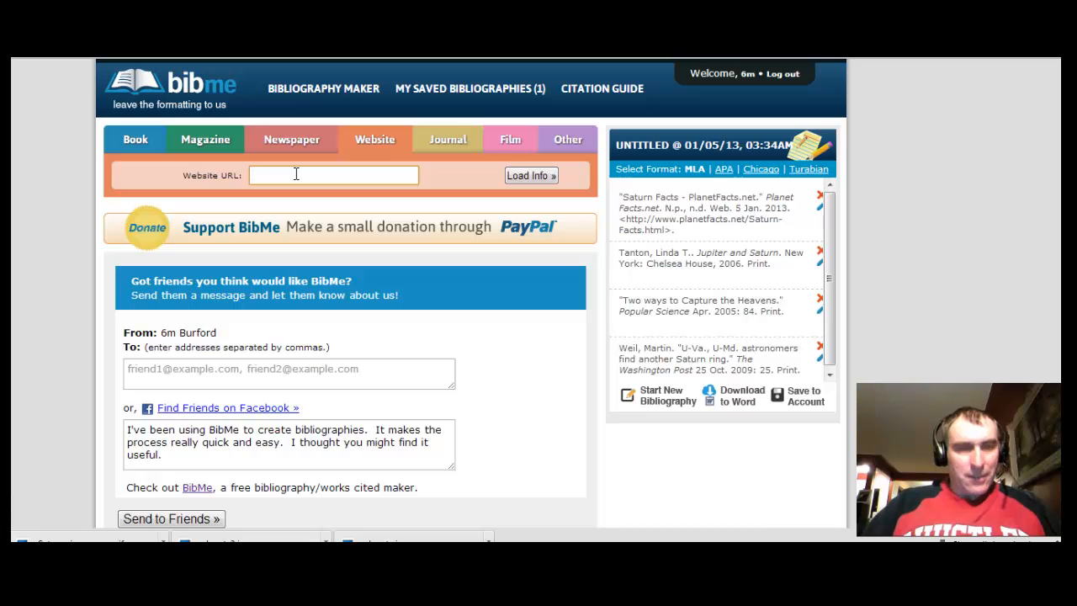
type("http://www.youtube.com/watch?v=S8QcSC7PAQE")
left_click(531, 175)
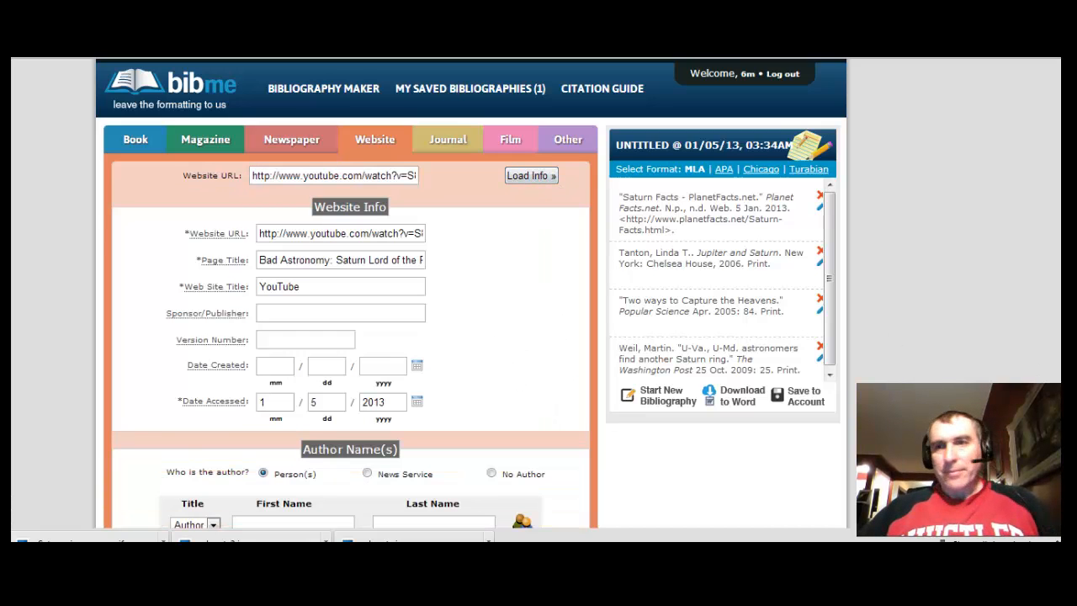
scroll(533, 183, "down", 1)
scroll(474, 344, "down", 3)
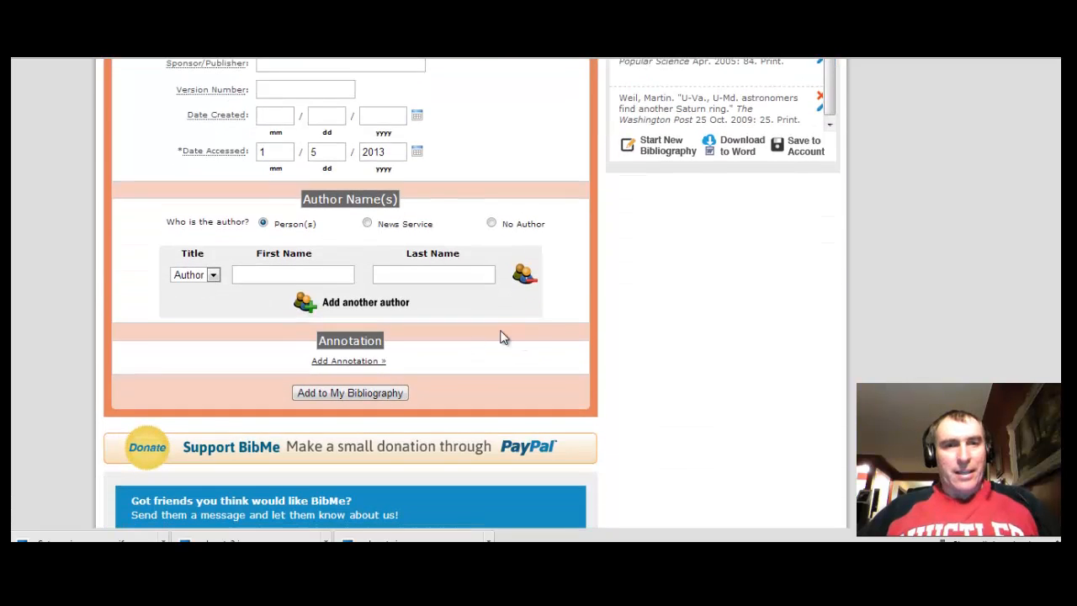
left_click(369, 401)
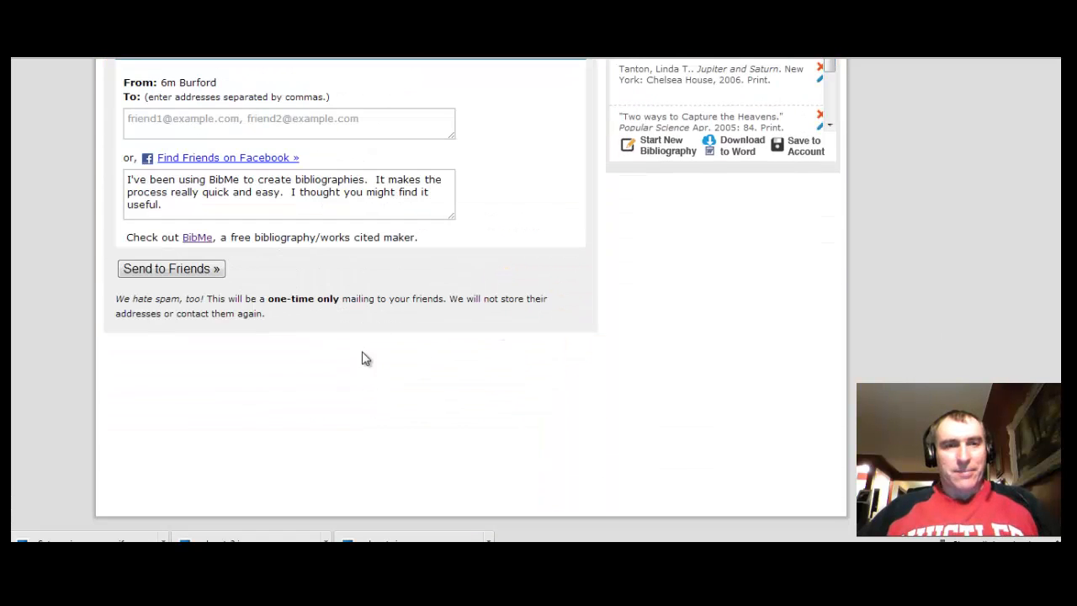
scroll(1052, 148, "up", 4)
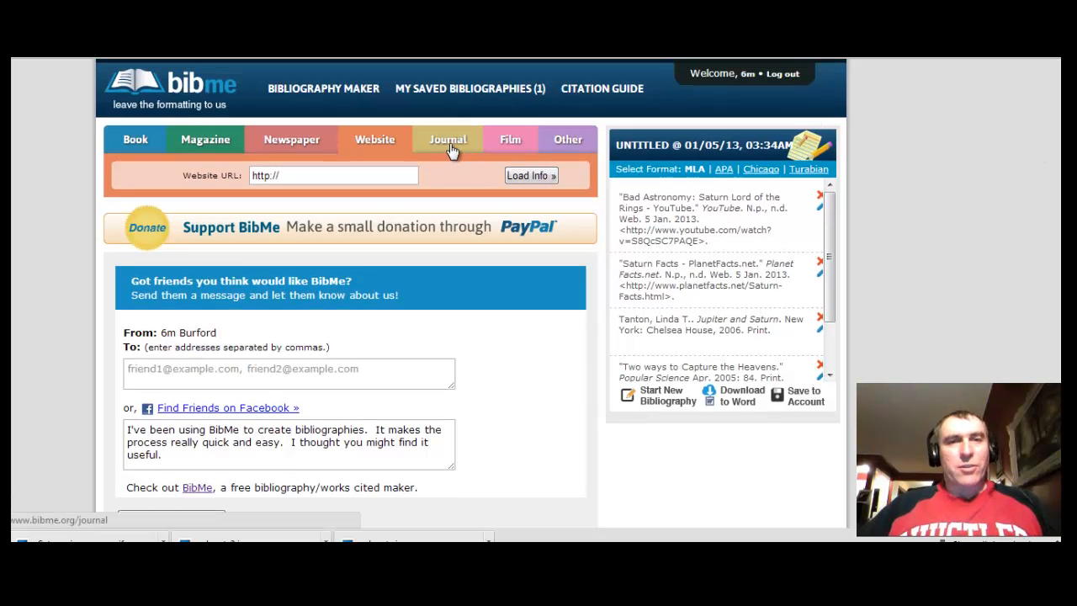
Browse the Other tab's Item Type list without choosing, then save the five MLA citations to your account
left_click(575, 149)
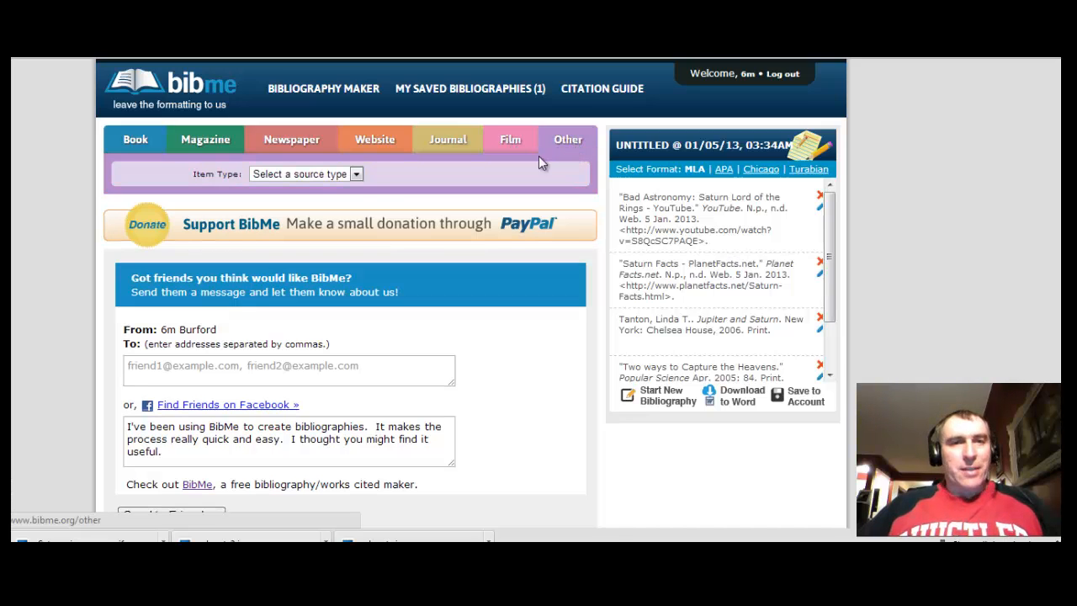
left_click(357, 174)
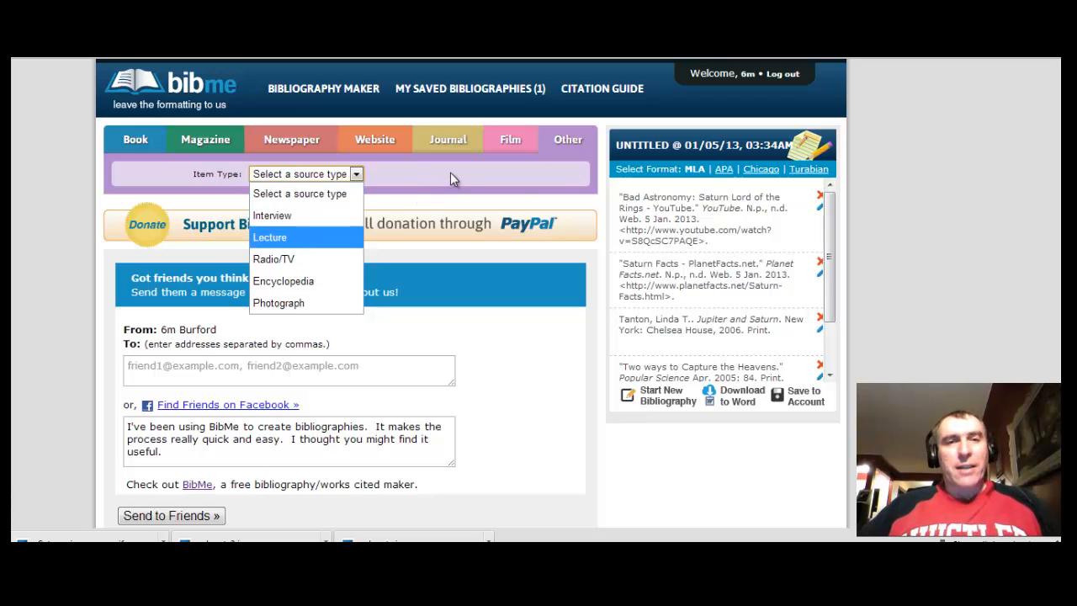
left_click(513, 180)
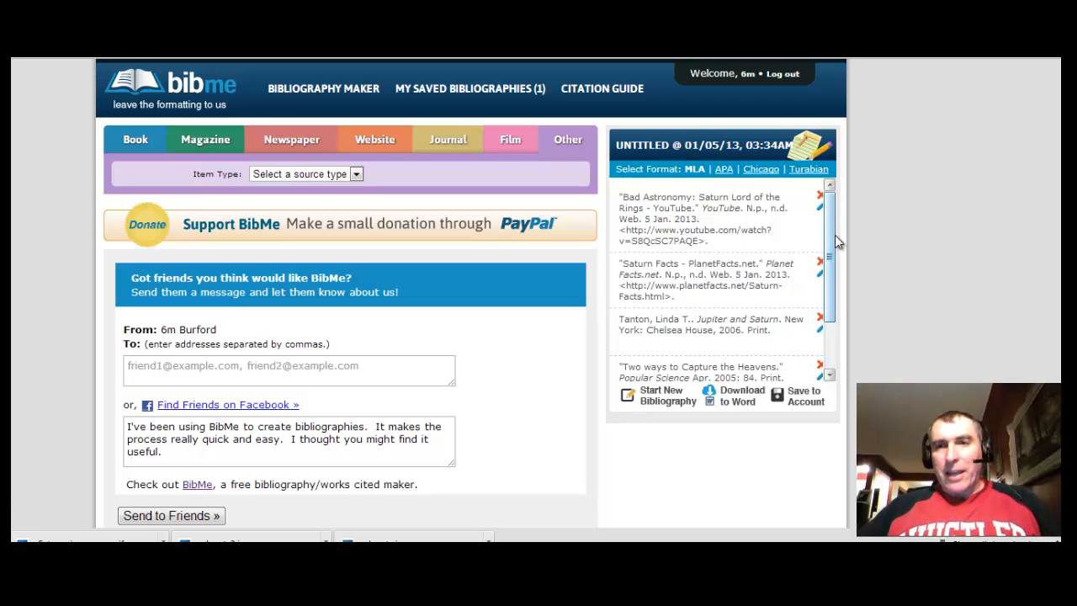
left_click_drag(835, 235, 832, 372)
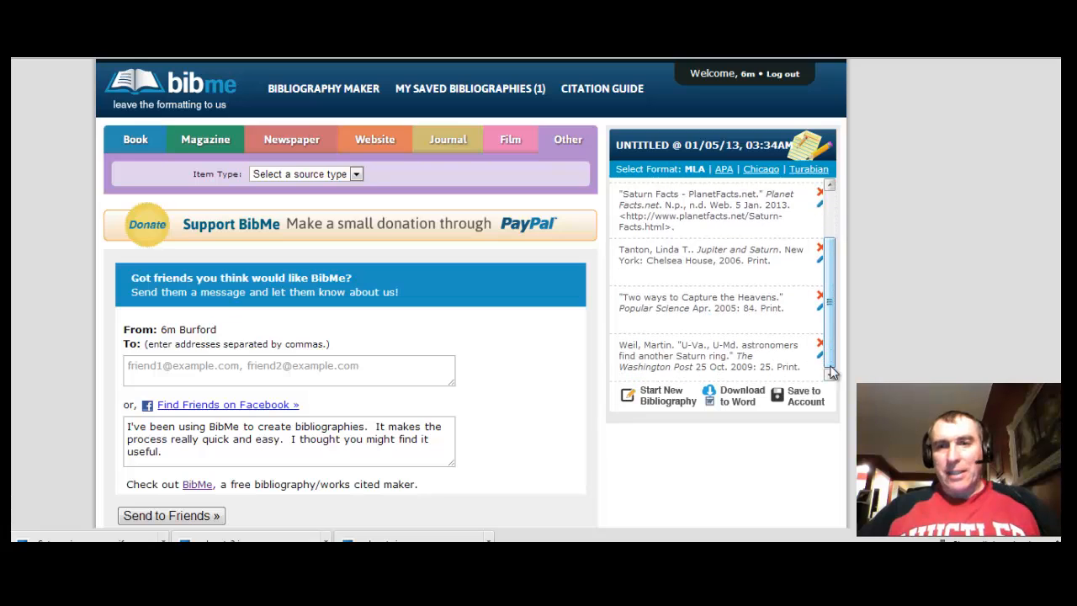
left_click(800, 401)
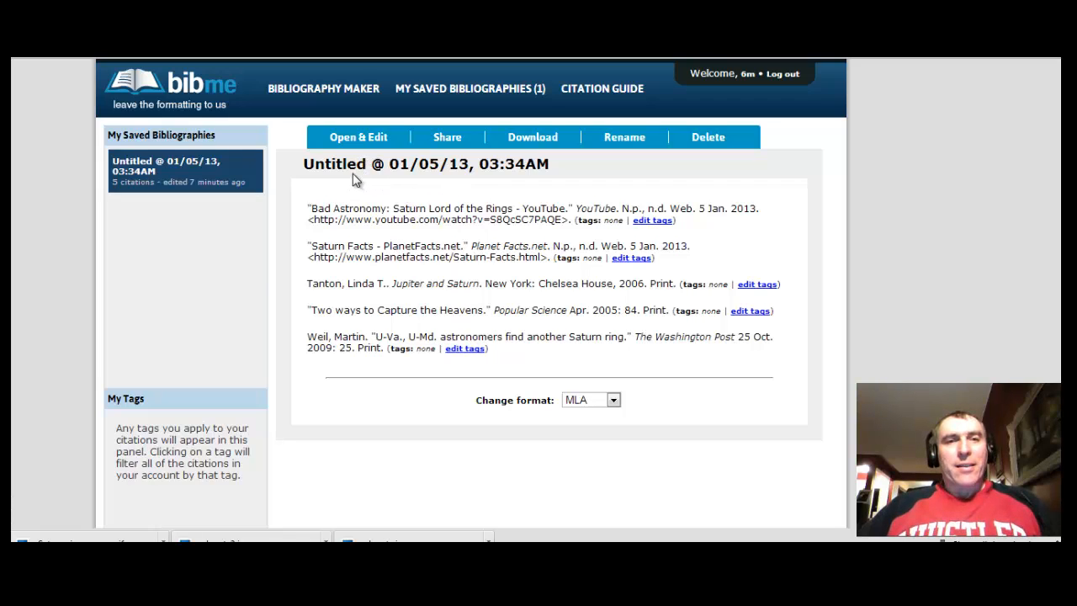
Rename the saved 'Untitled @ 01/05/13, 03:34AM' bibliography to 'Saturn project'
left_click(619, 141)
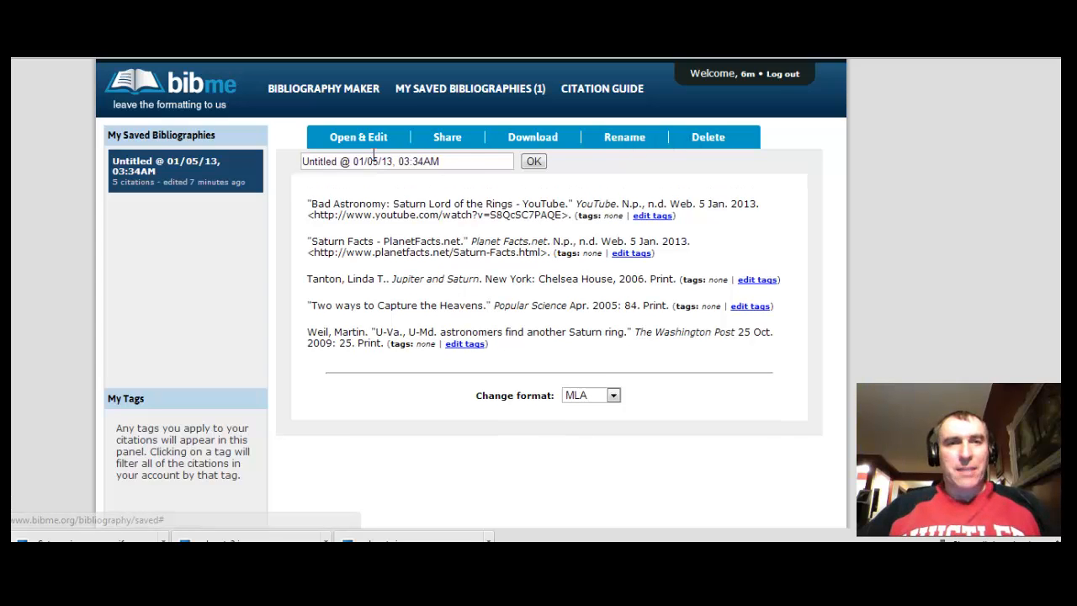
left_click_drag(472, 162, 293, 162)
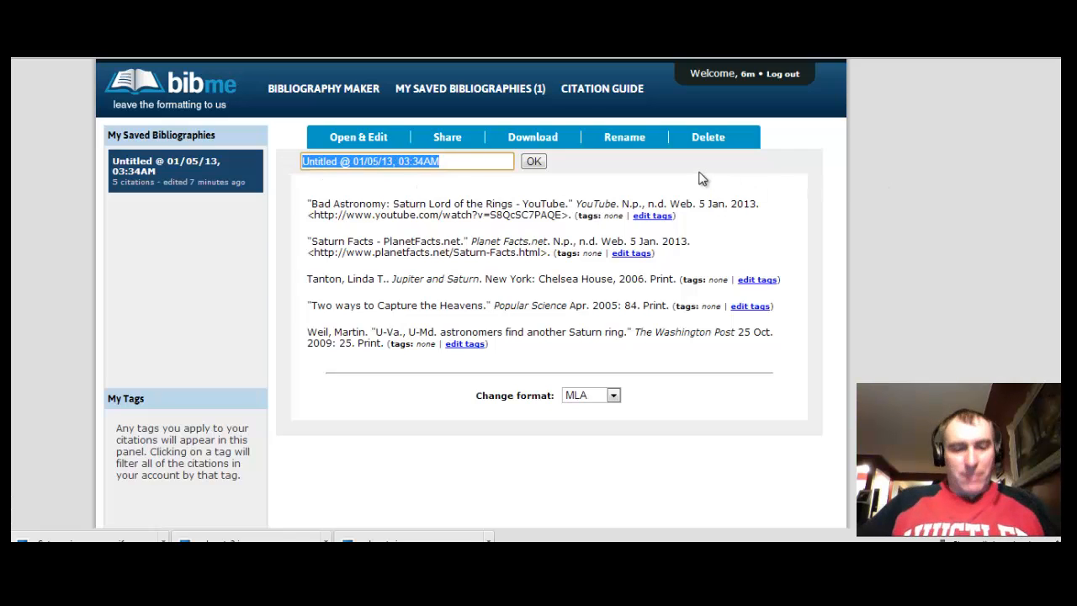
type("Sat")
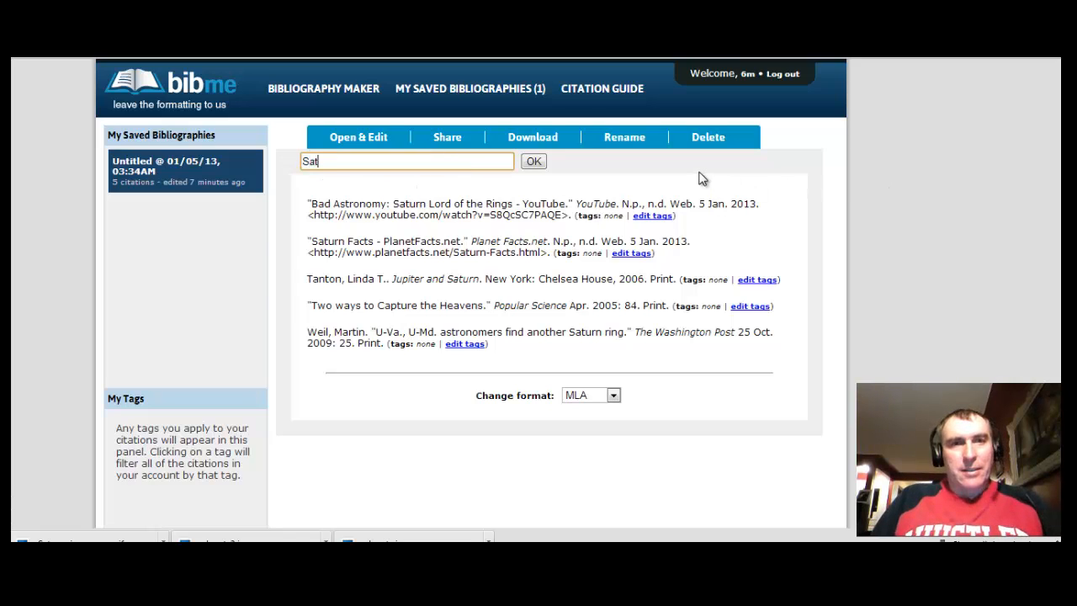
type("urn project")
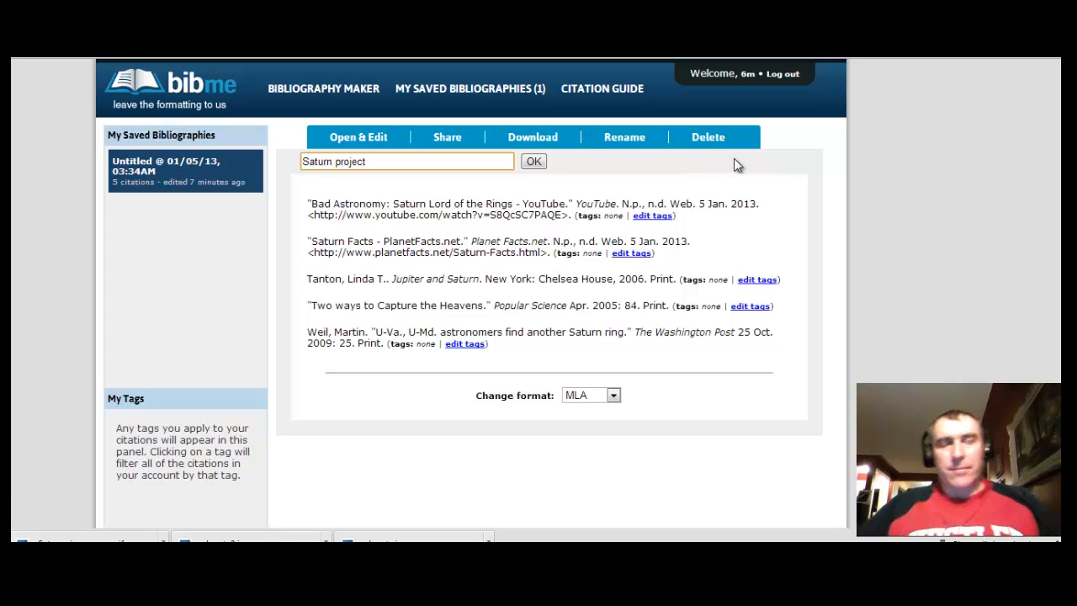
left_click(533, 161)
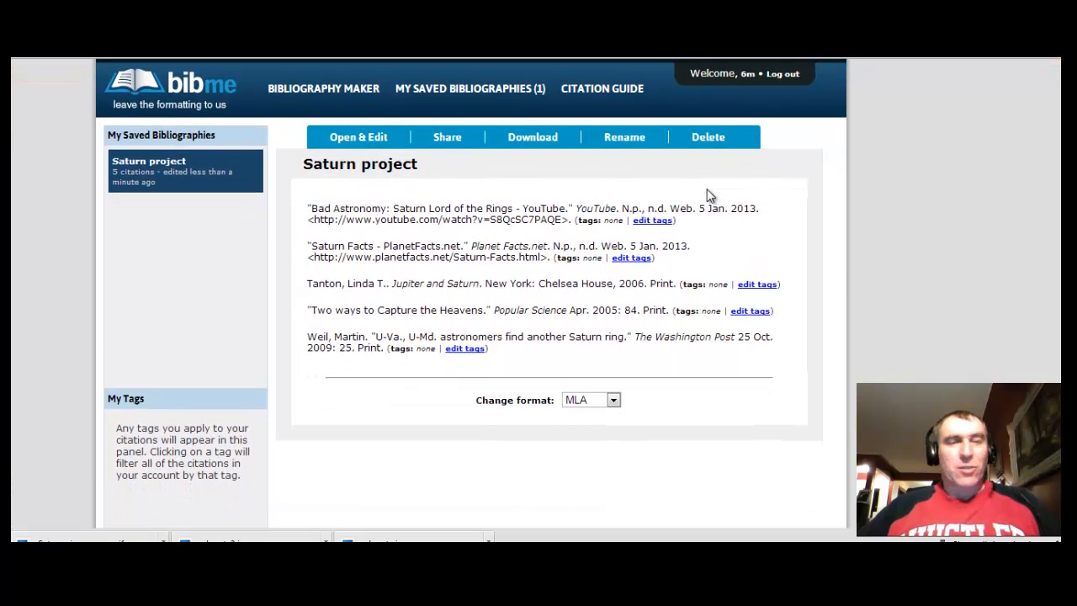
Share the Saturn project bibliography and bring its share URL into view
left_click(456, 143)
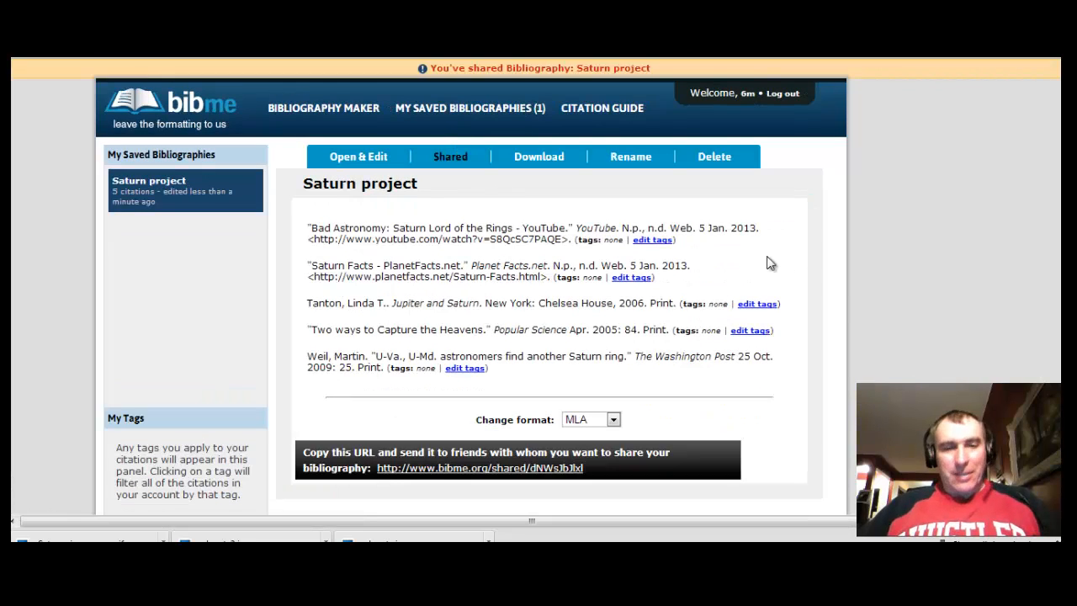
scroll(404, 215, "down", 3)
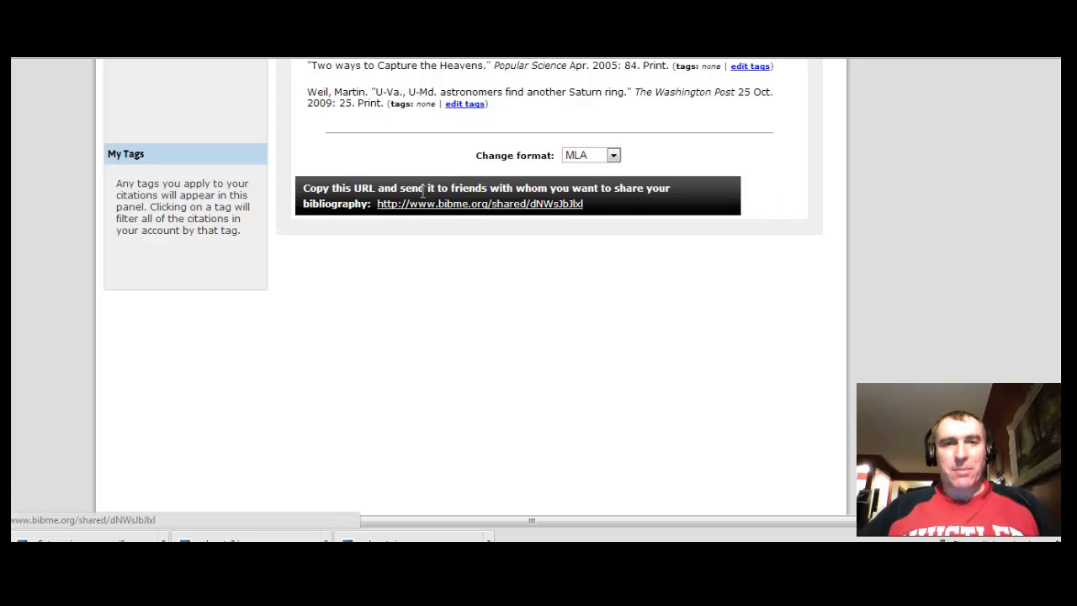
scroll(477, 205, "up", 1)
scroll(477, 210, "down", 1)
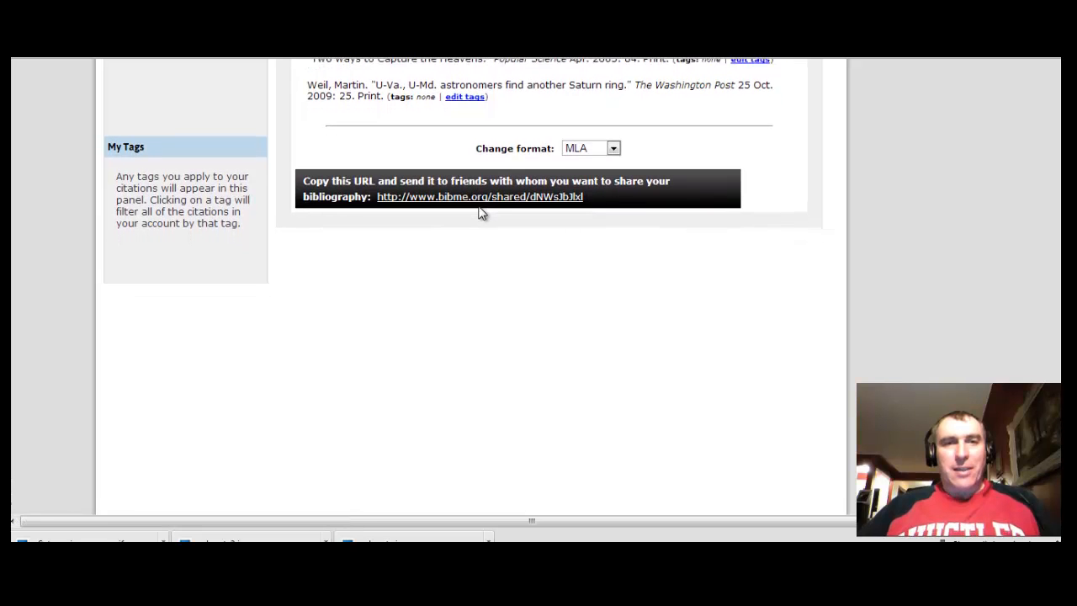
Open the share link to load the Saturn project page with its five MLA citations
left_click(485, 192)
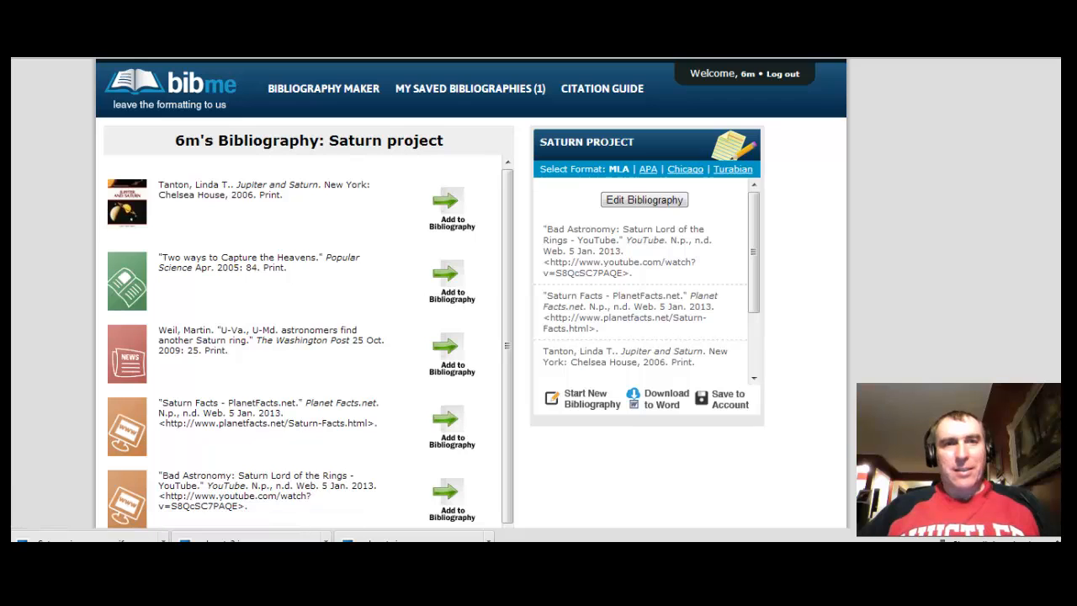
scroll(472, 293, "down", 2)
scroll(471, 293, "up", 1)
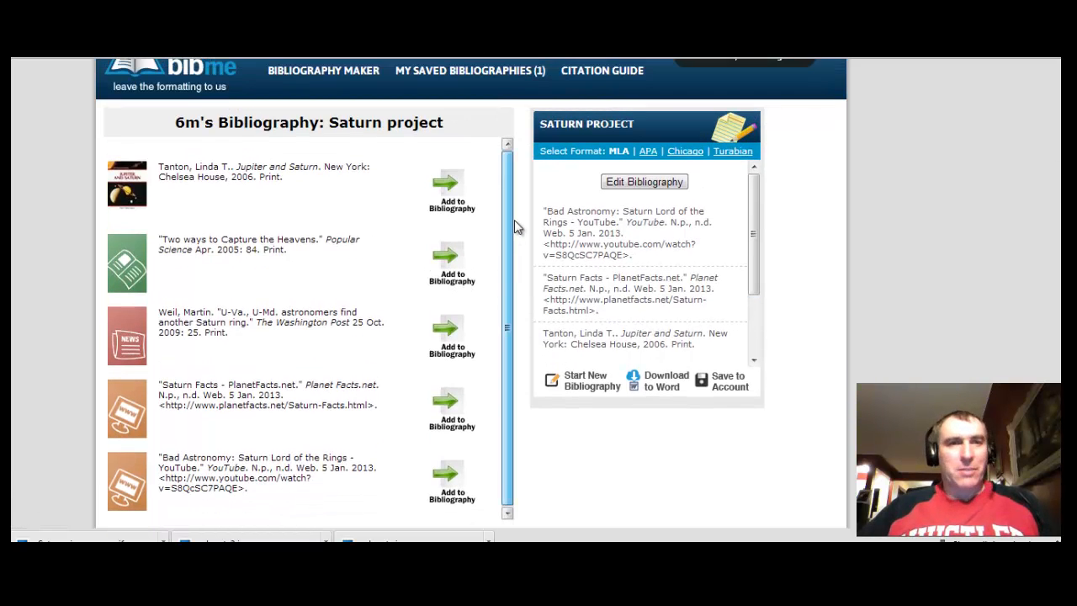
scroll(514, 220, "up", 1)
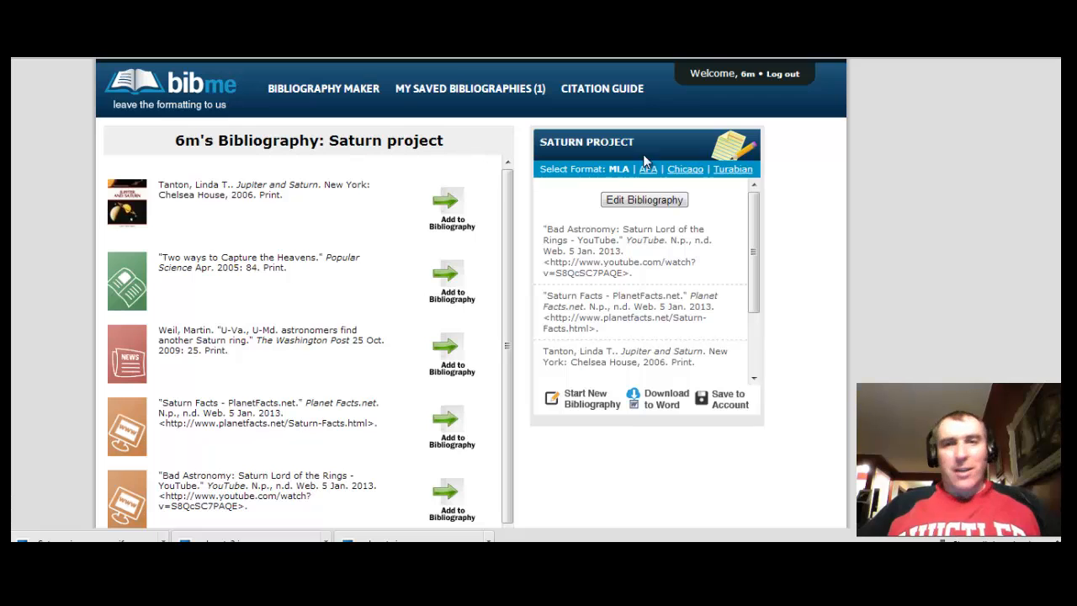
scroll(471, 295, "down", 6)
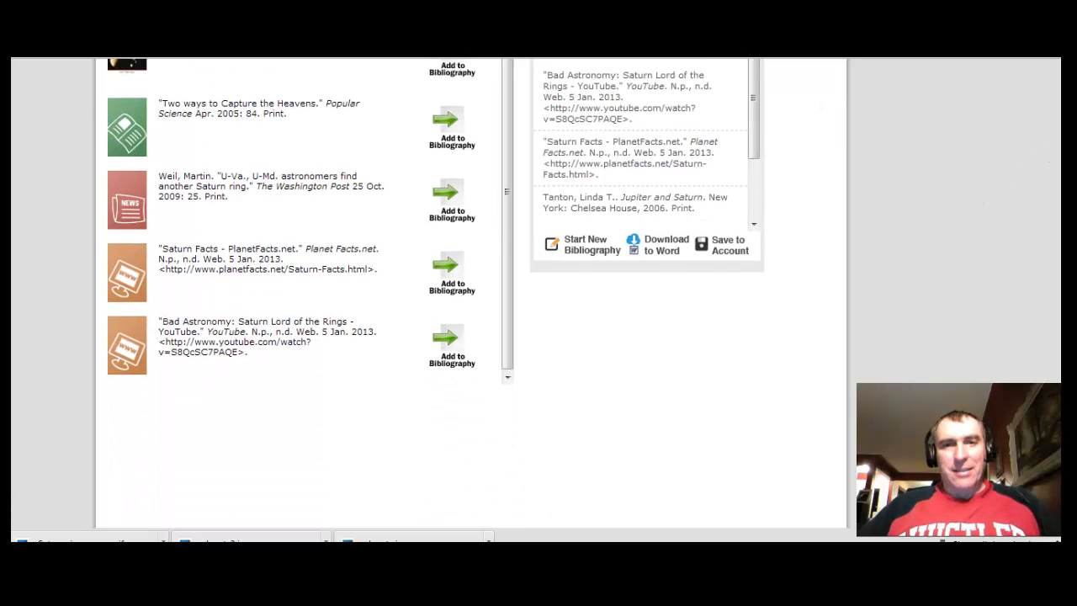
scroll(471, 295, "up", 5)
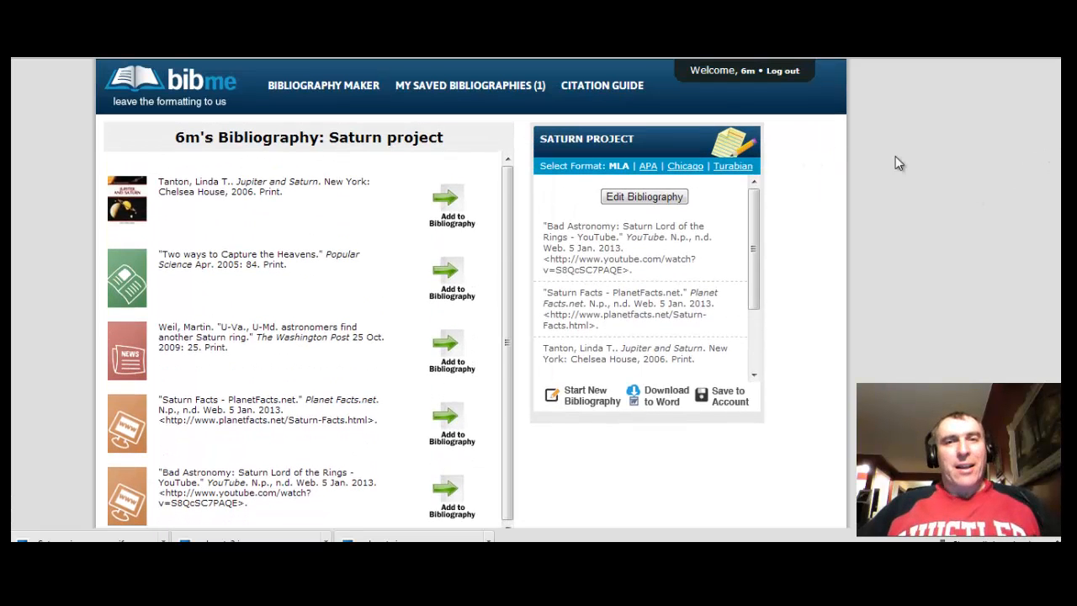